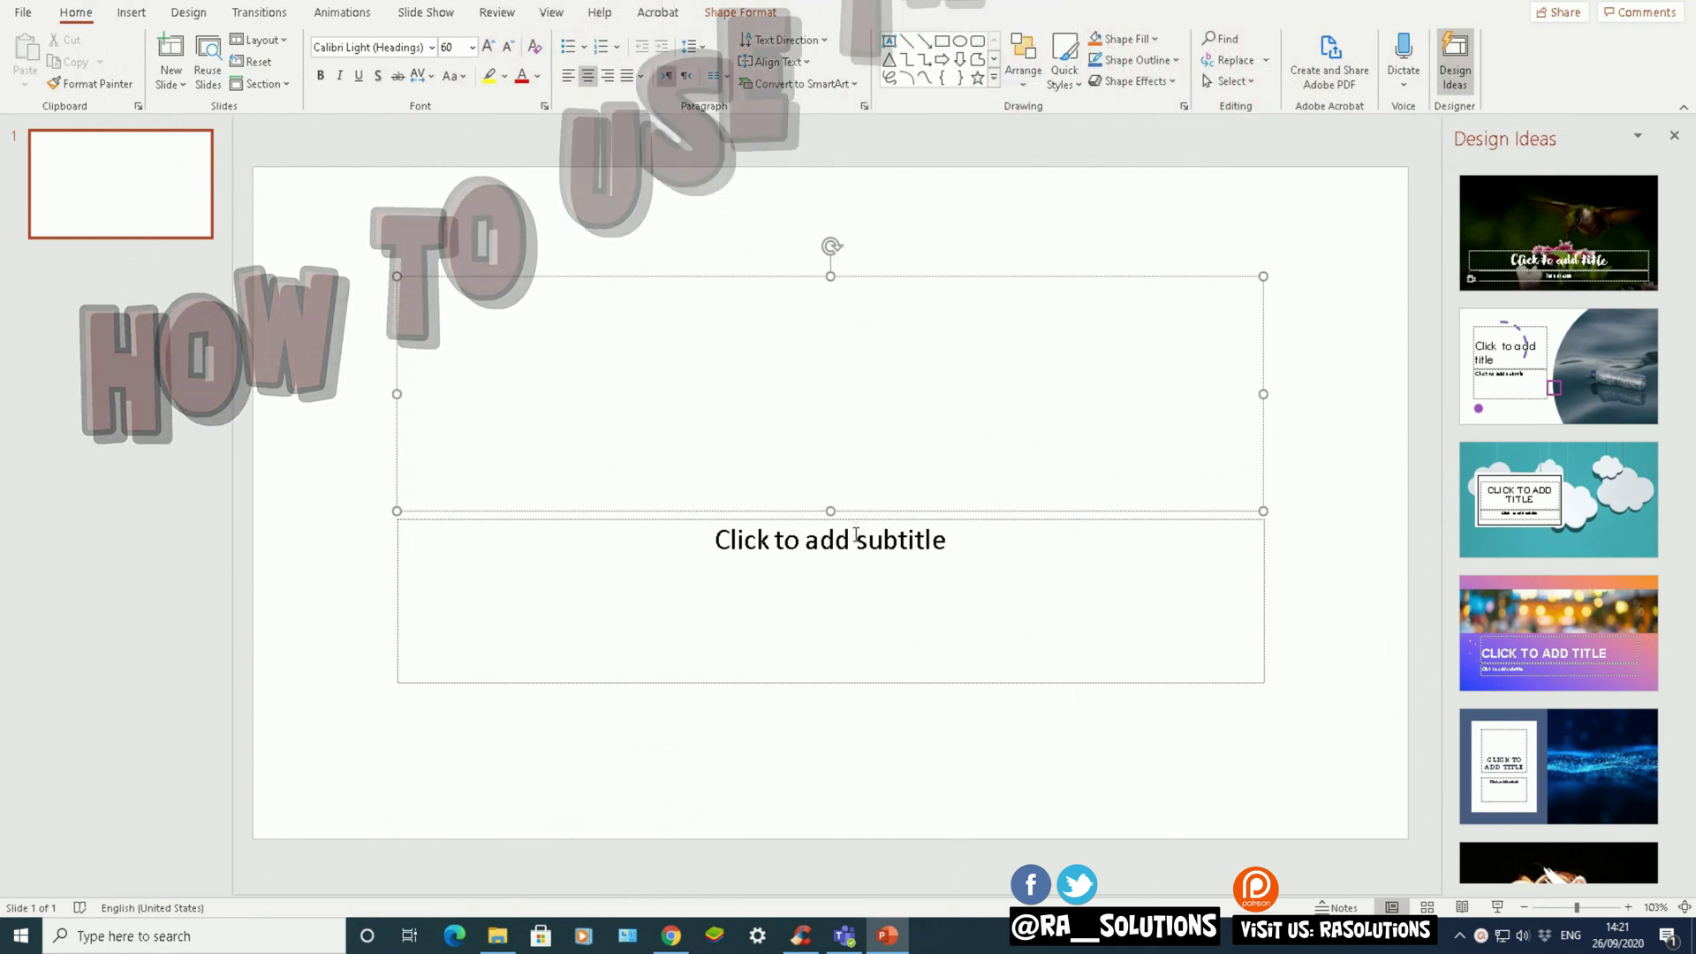
Insert three blank slides after the title slide, giving four slides, and reselect slide 1
left_click(286, 315)
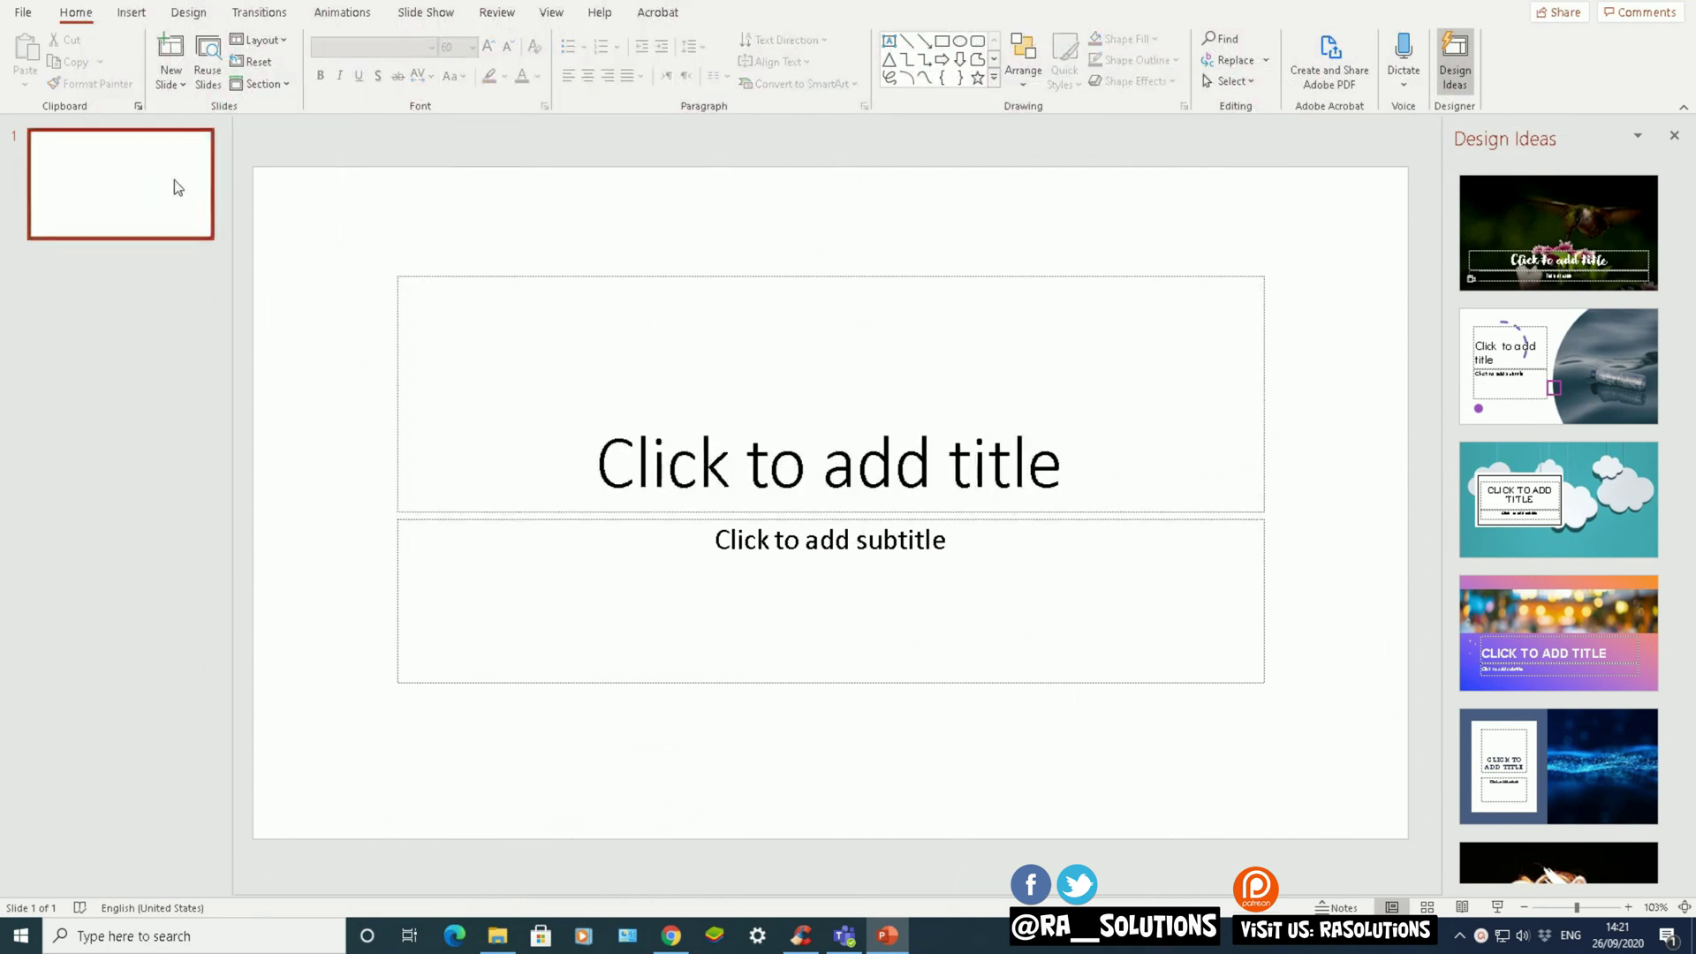
left_click(155, 247)
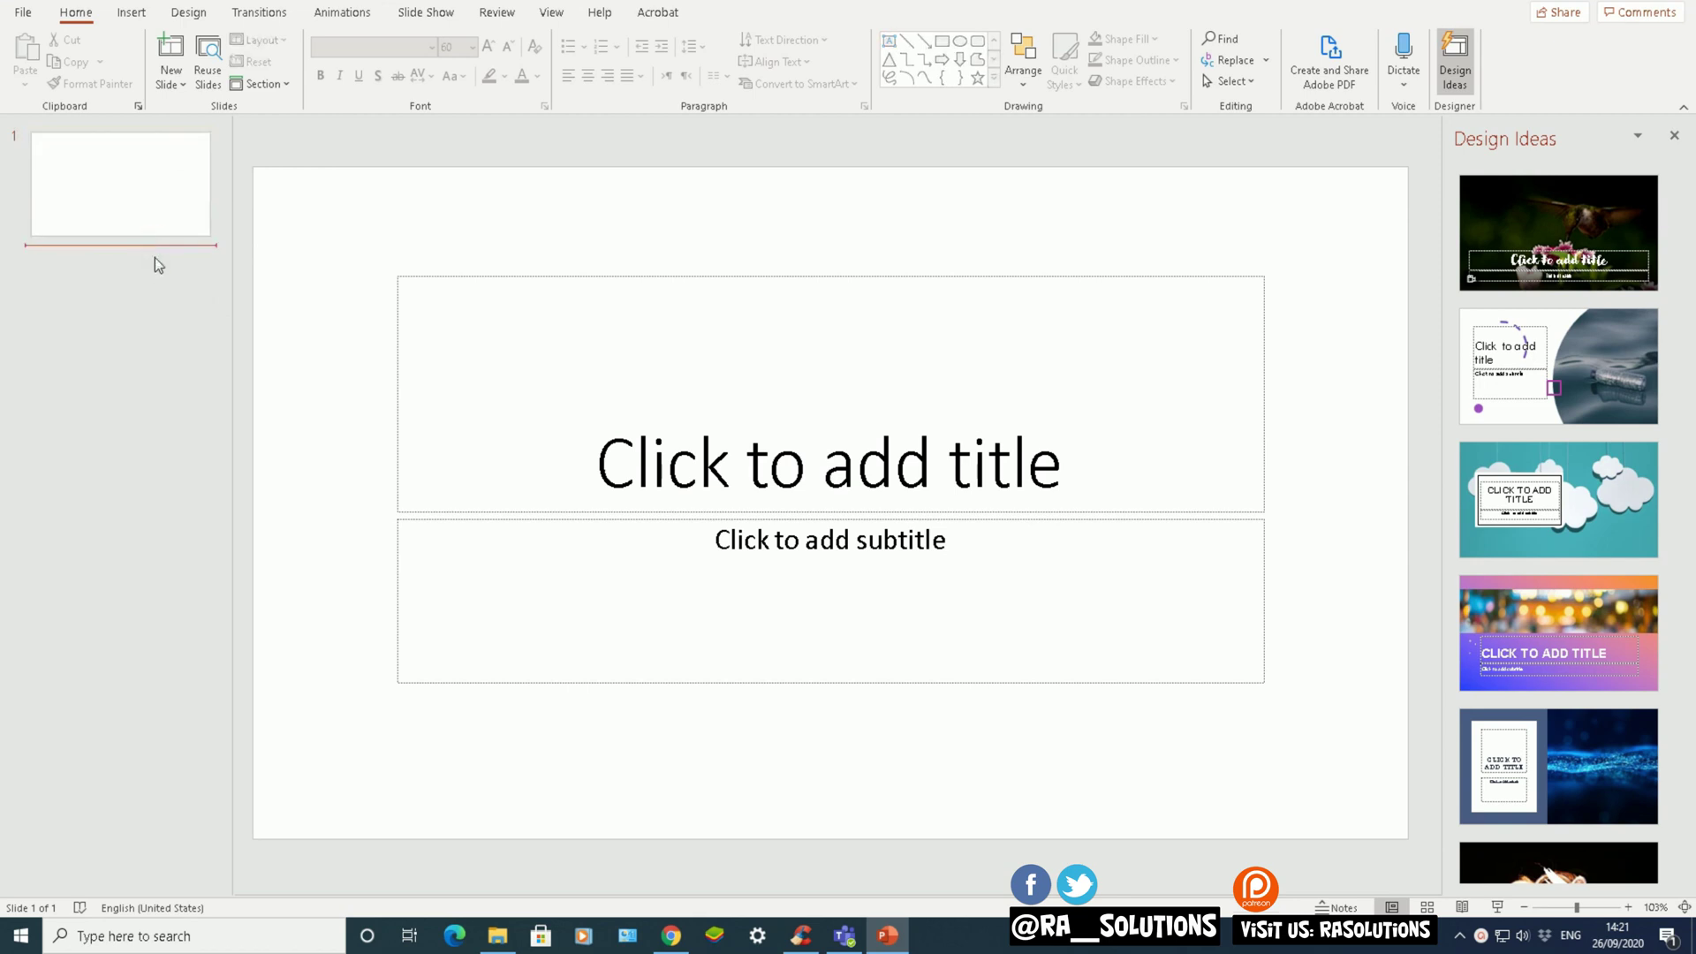
key("Return")
key("Return")
key("Return")
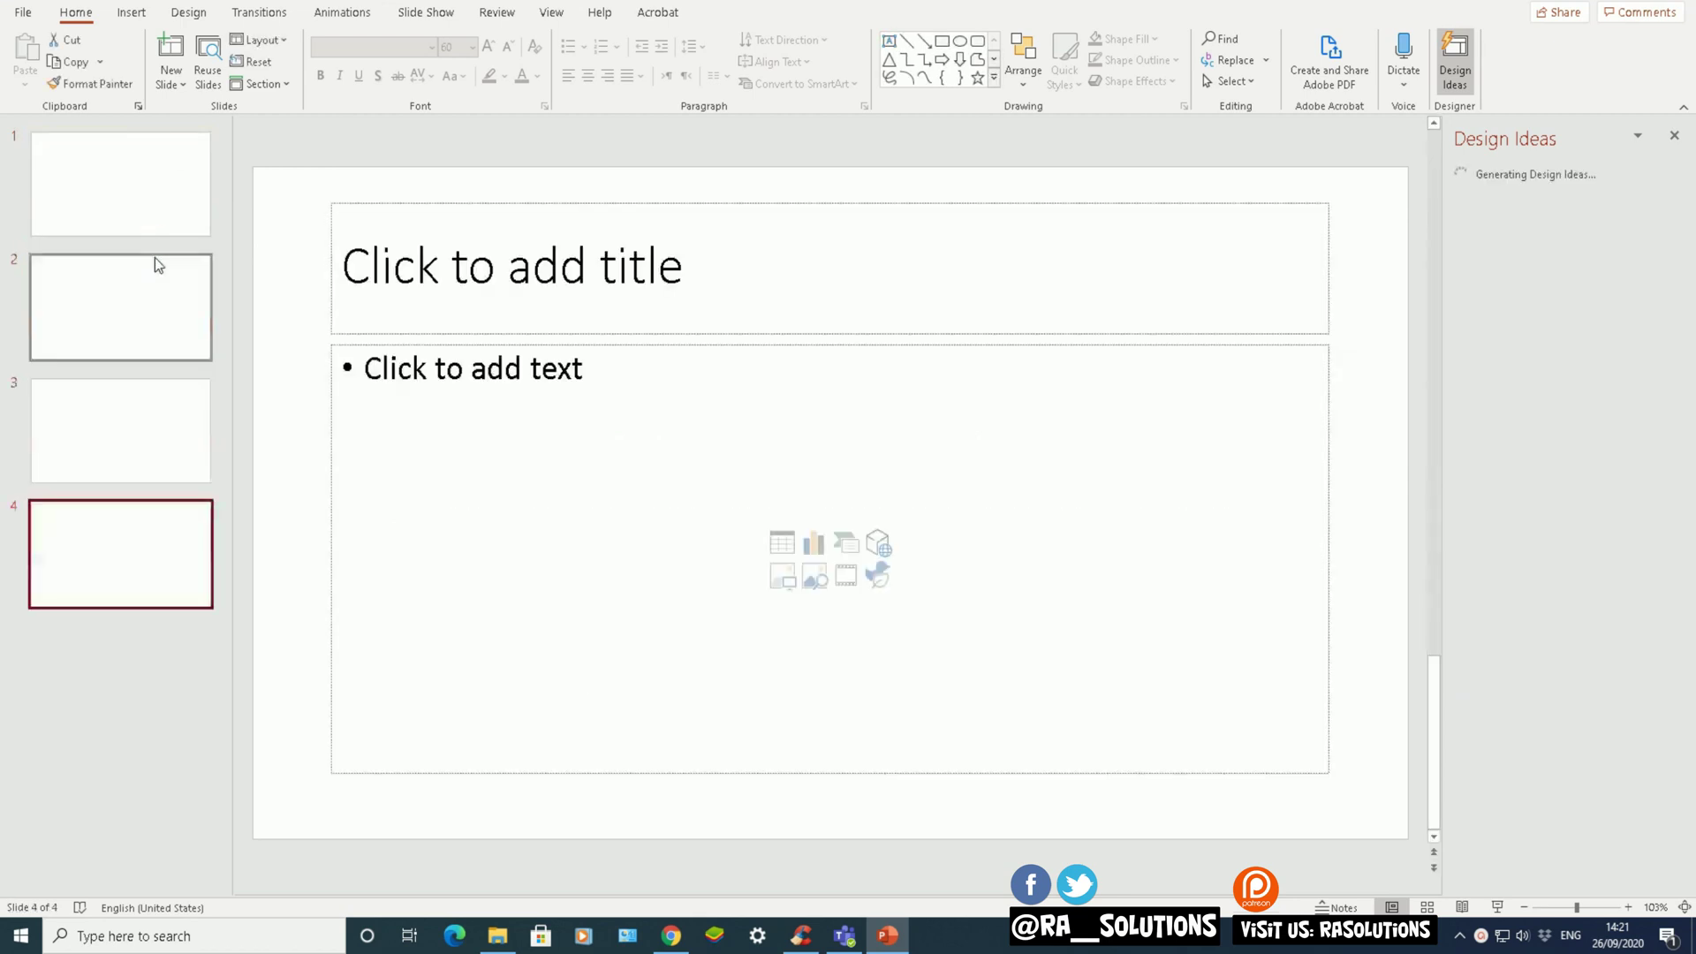
left_click(166, 196)
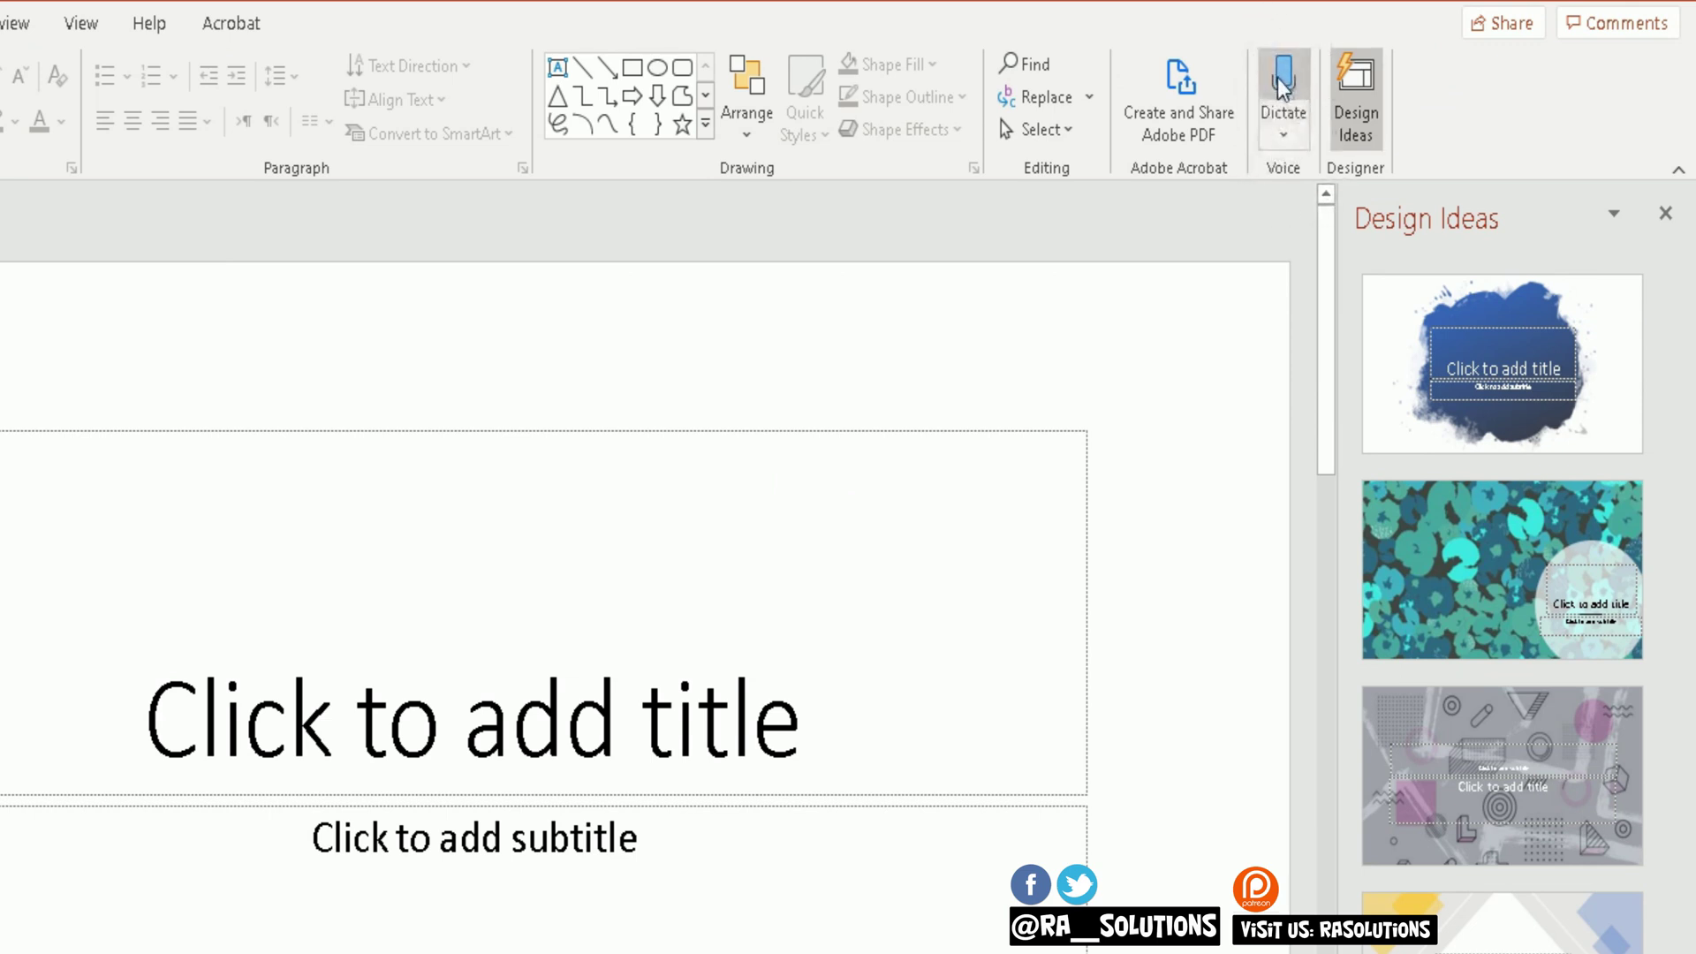
Set the Dictate language to English (United Kingdom) and turn dictation on
left_click(1284, 122)
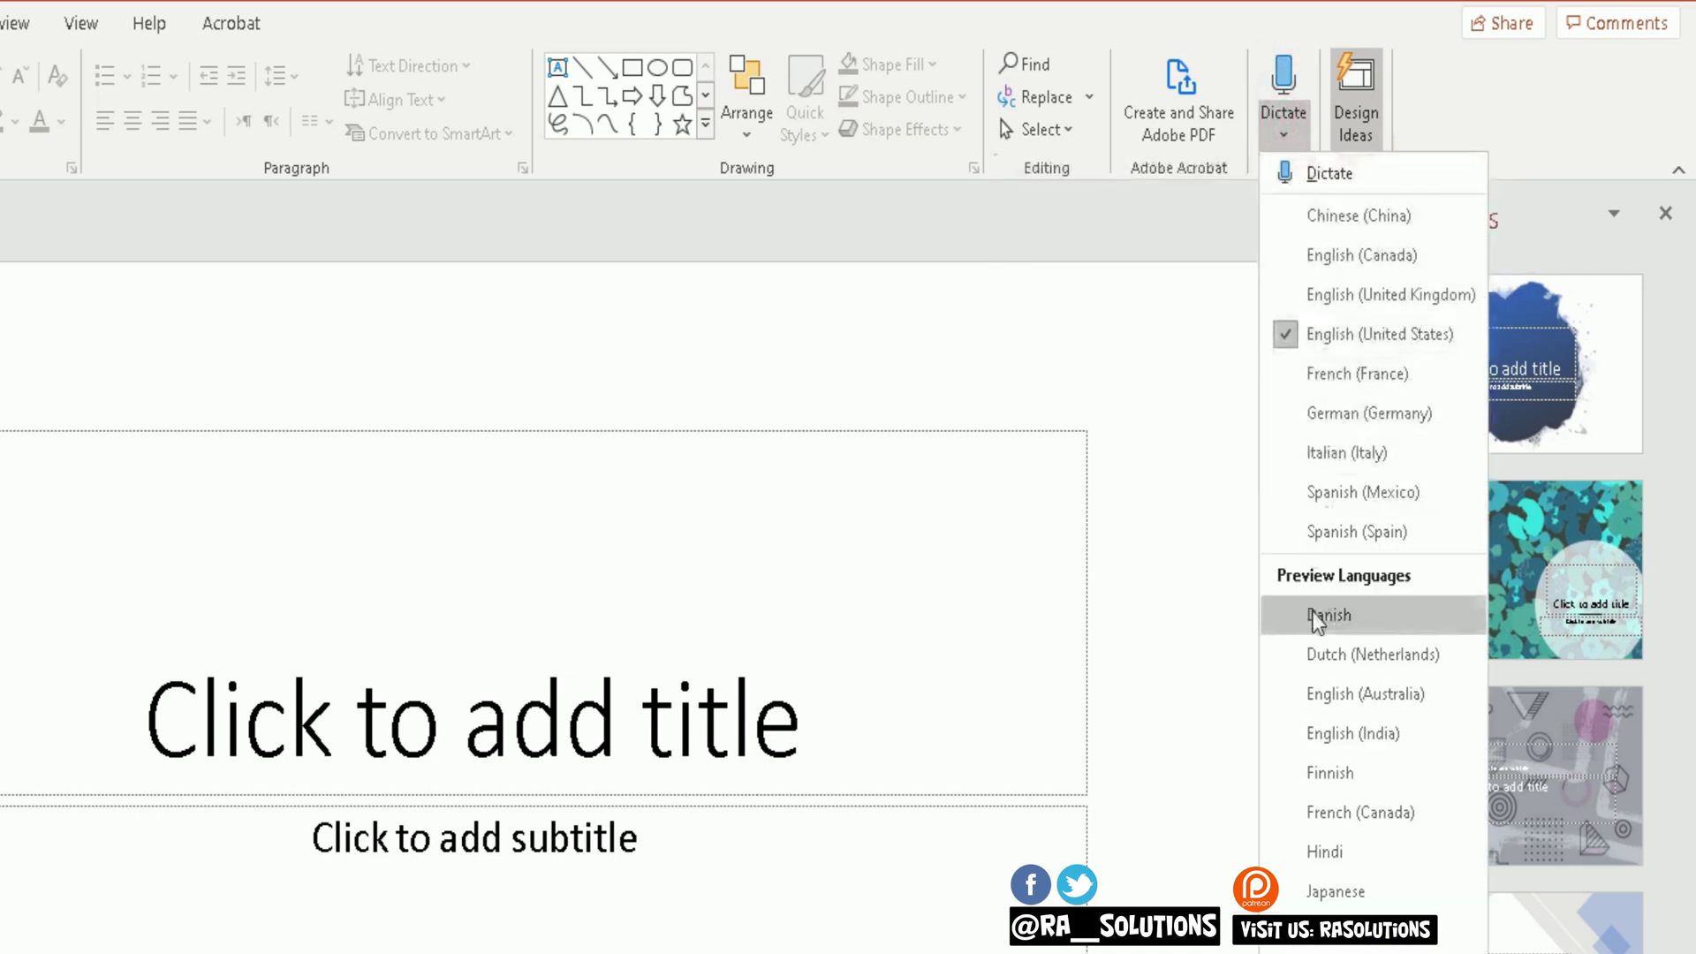
left_click(1357, 297)
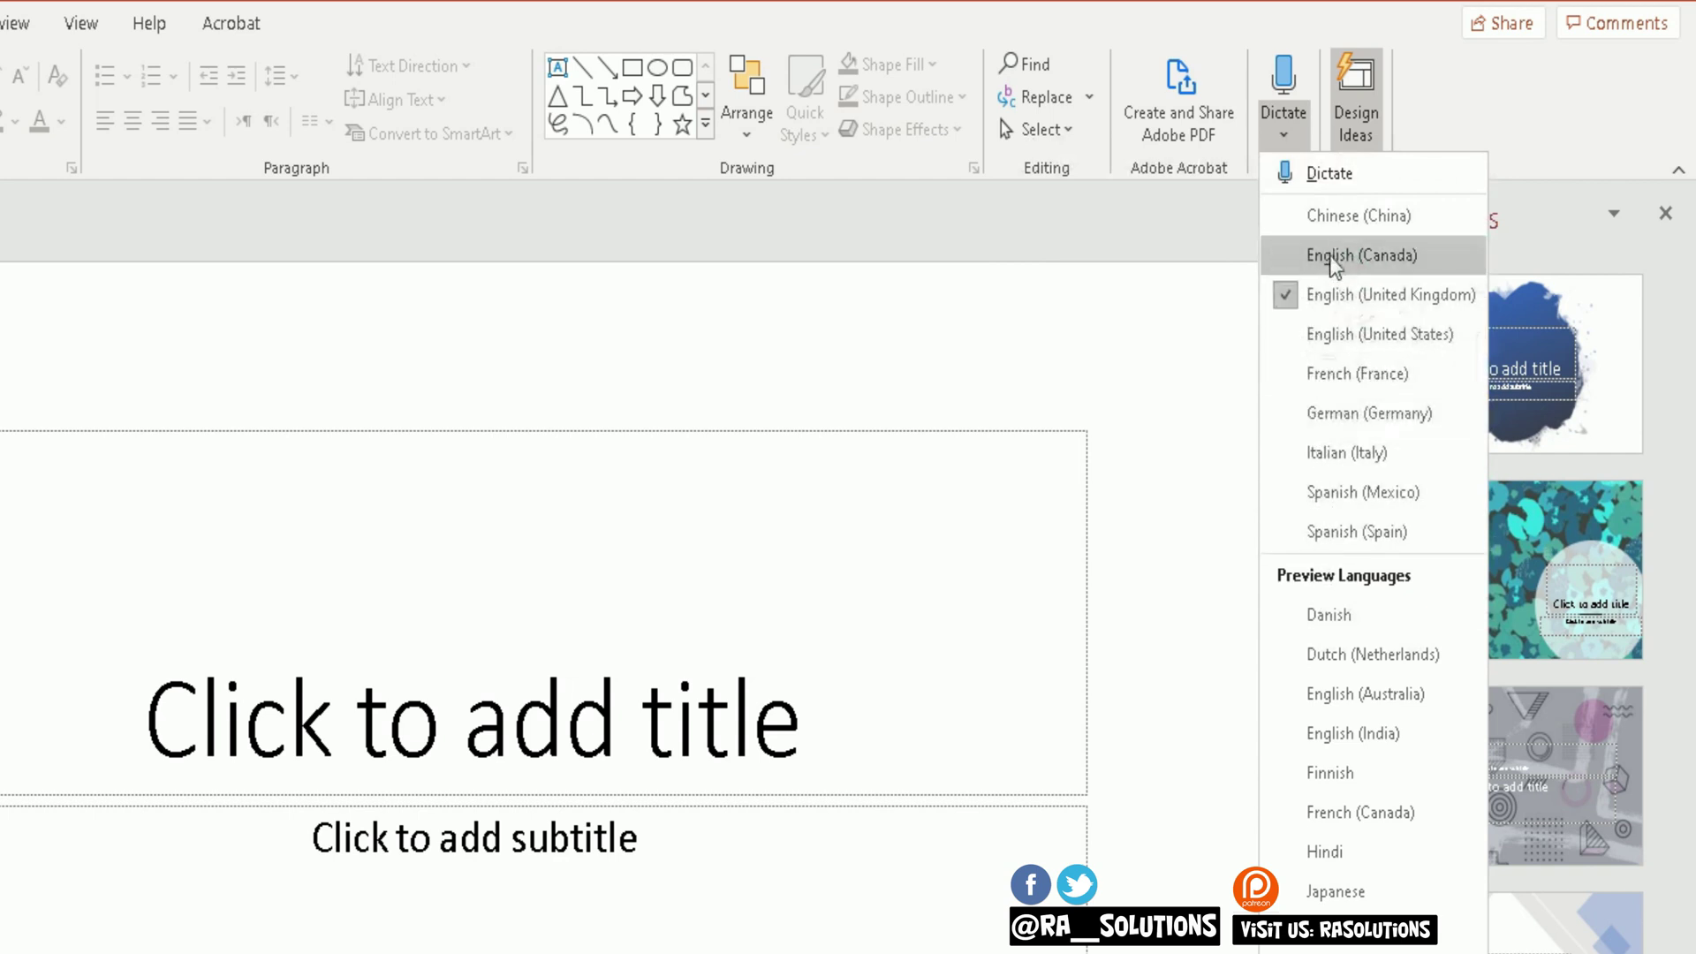
left_click(1329, 171)
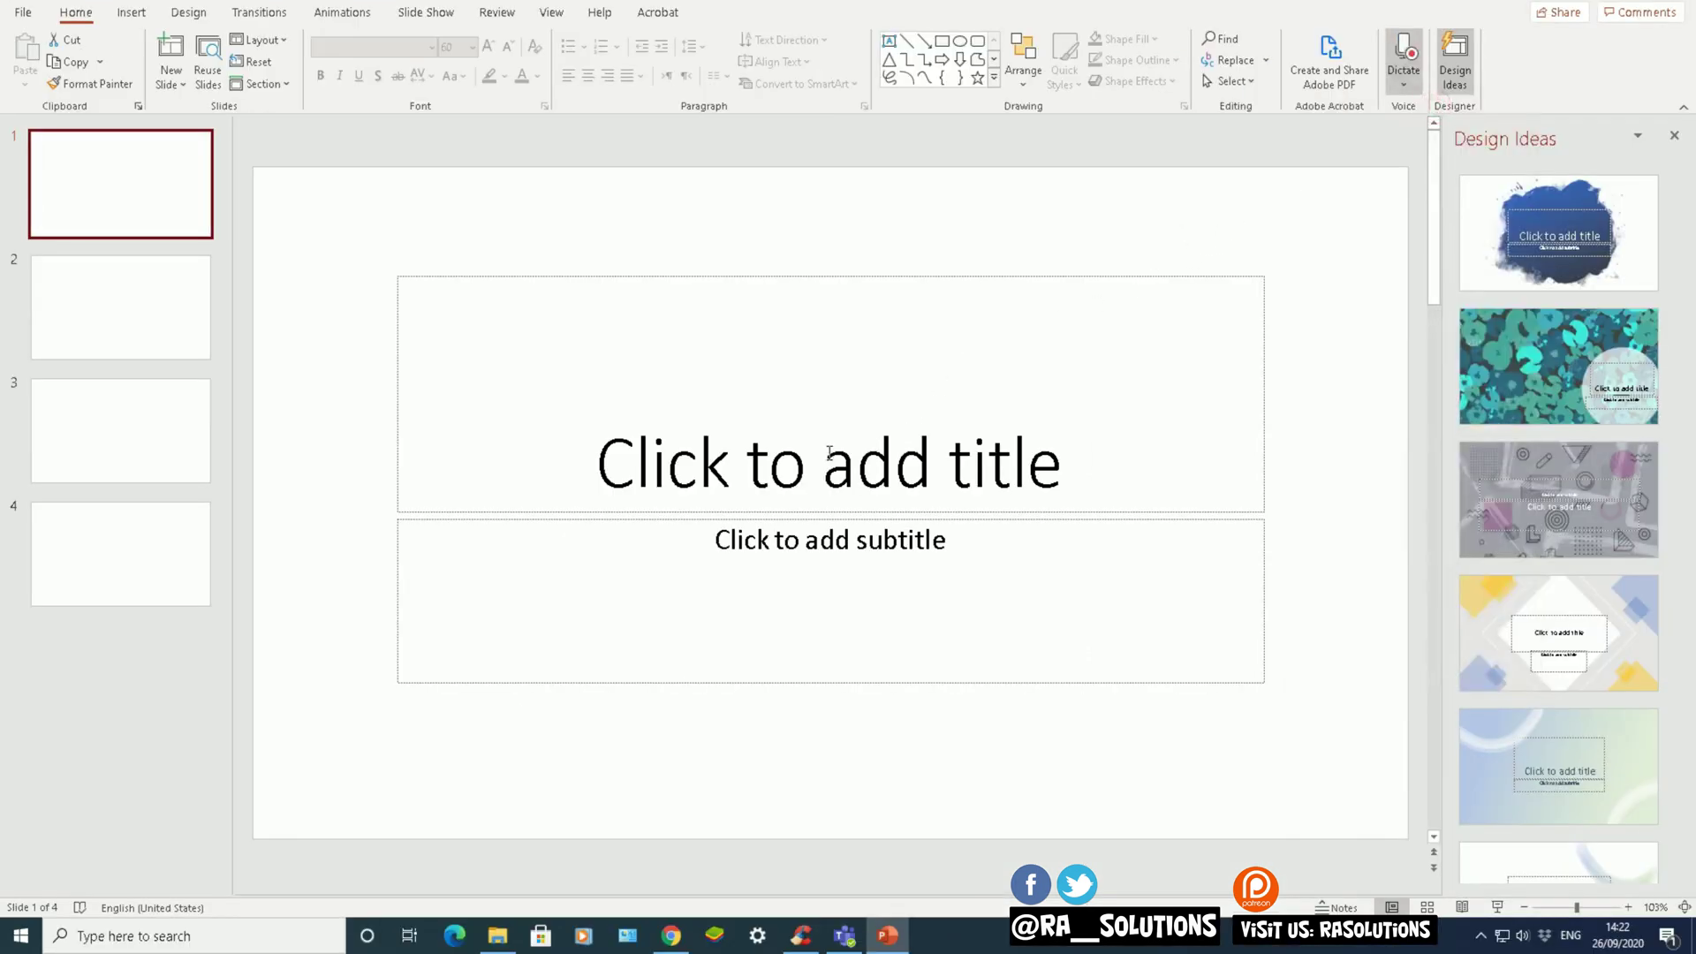
Dictate into the slide 1 title and delete the unwanted dictated title text
left_click(793, 451)
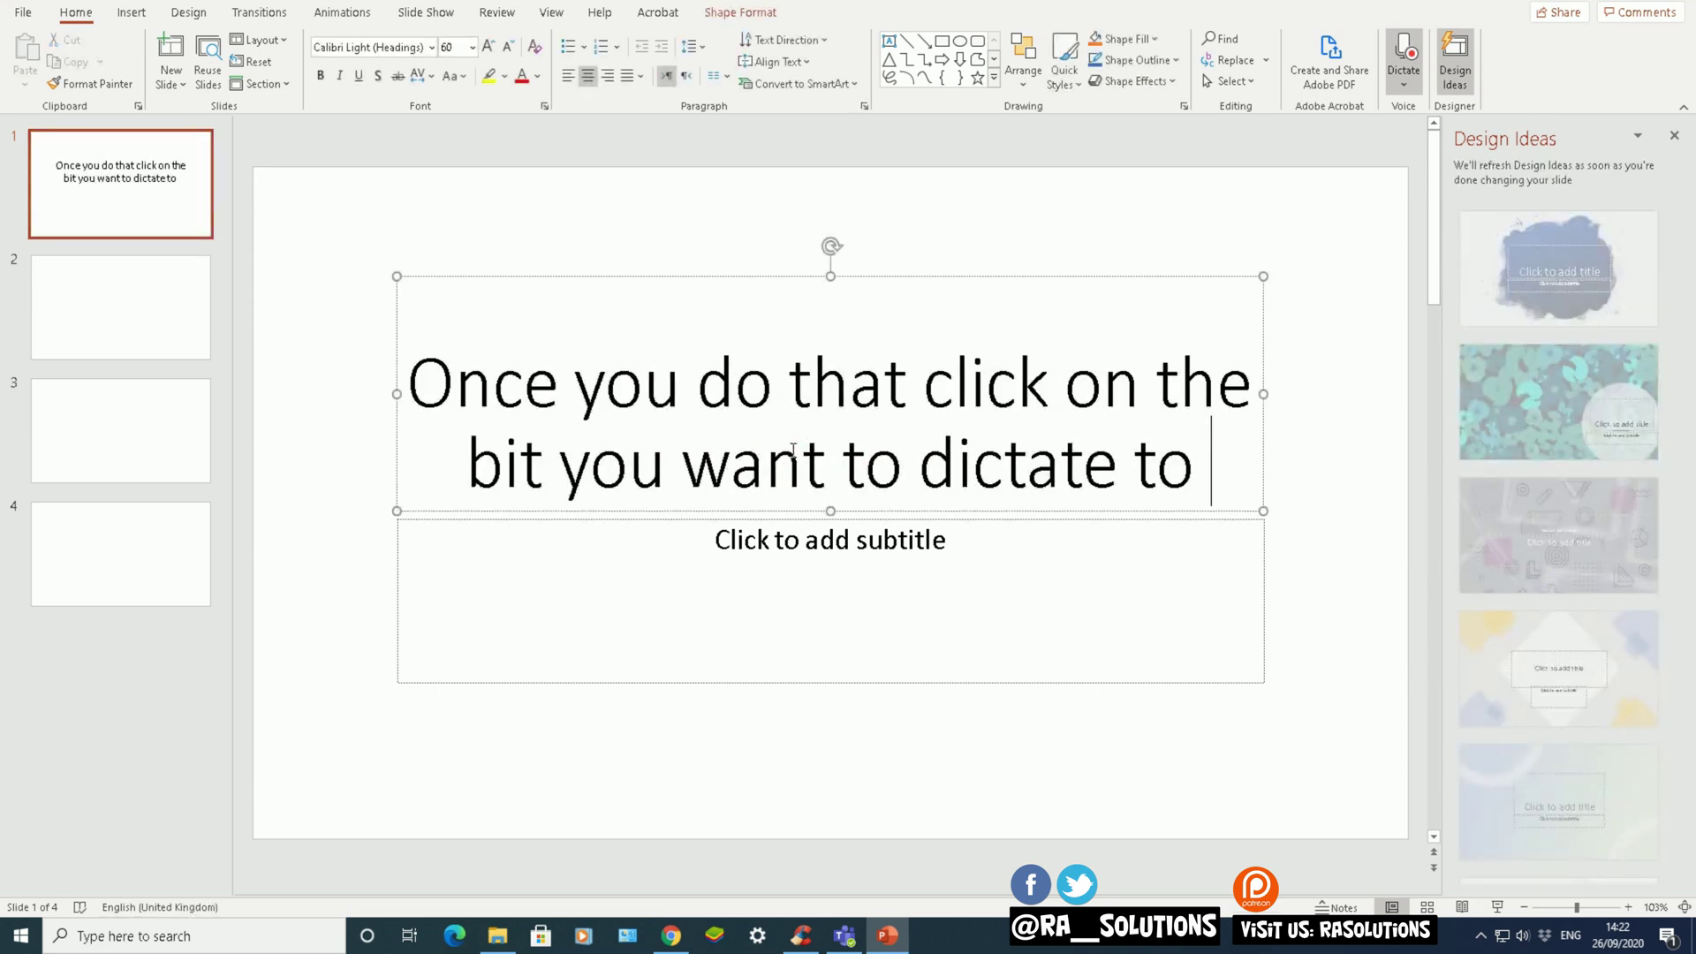
left_click_drag(1232, 464, 414, 371)
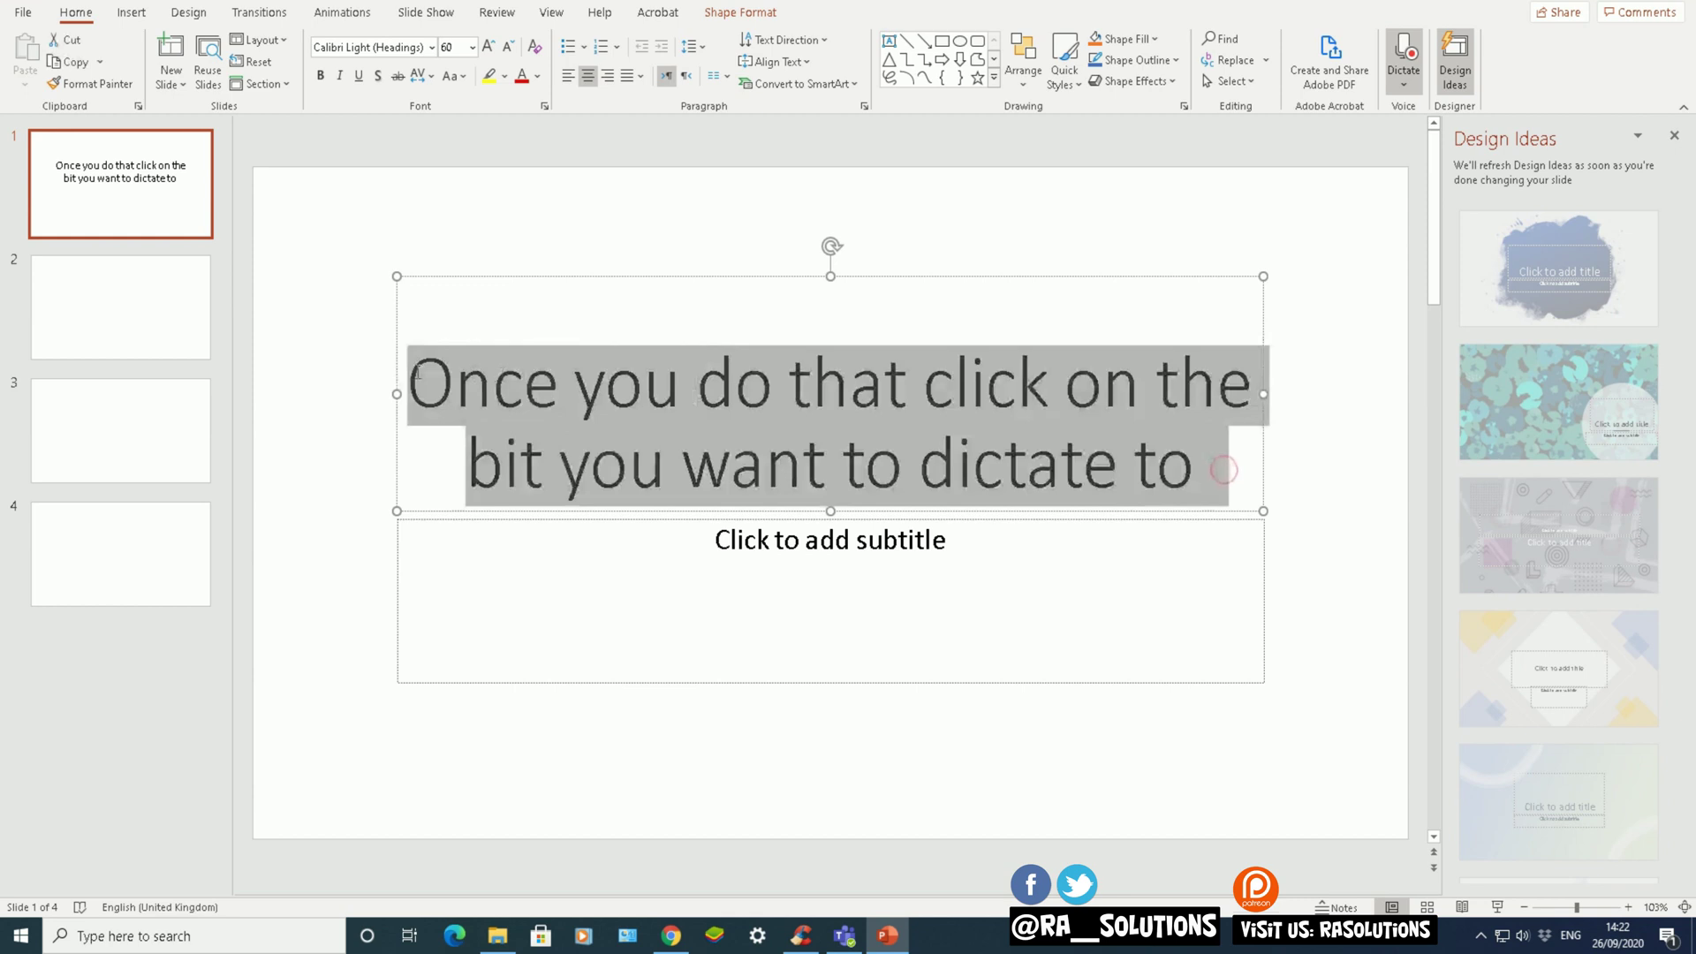
key("Delete")
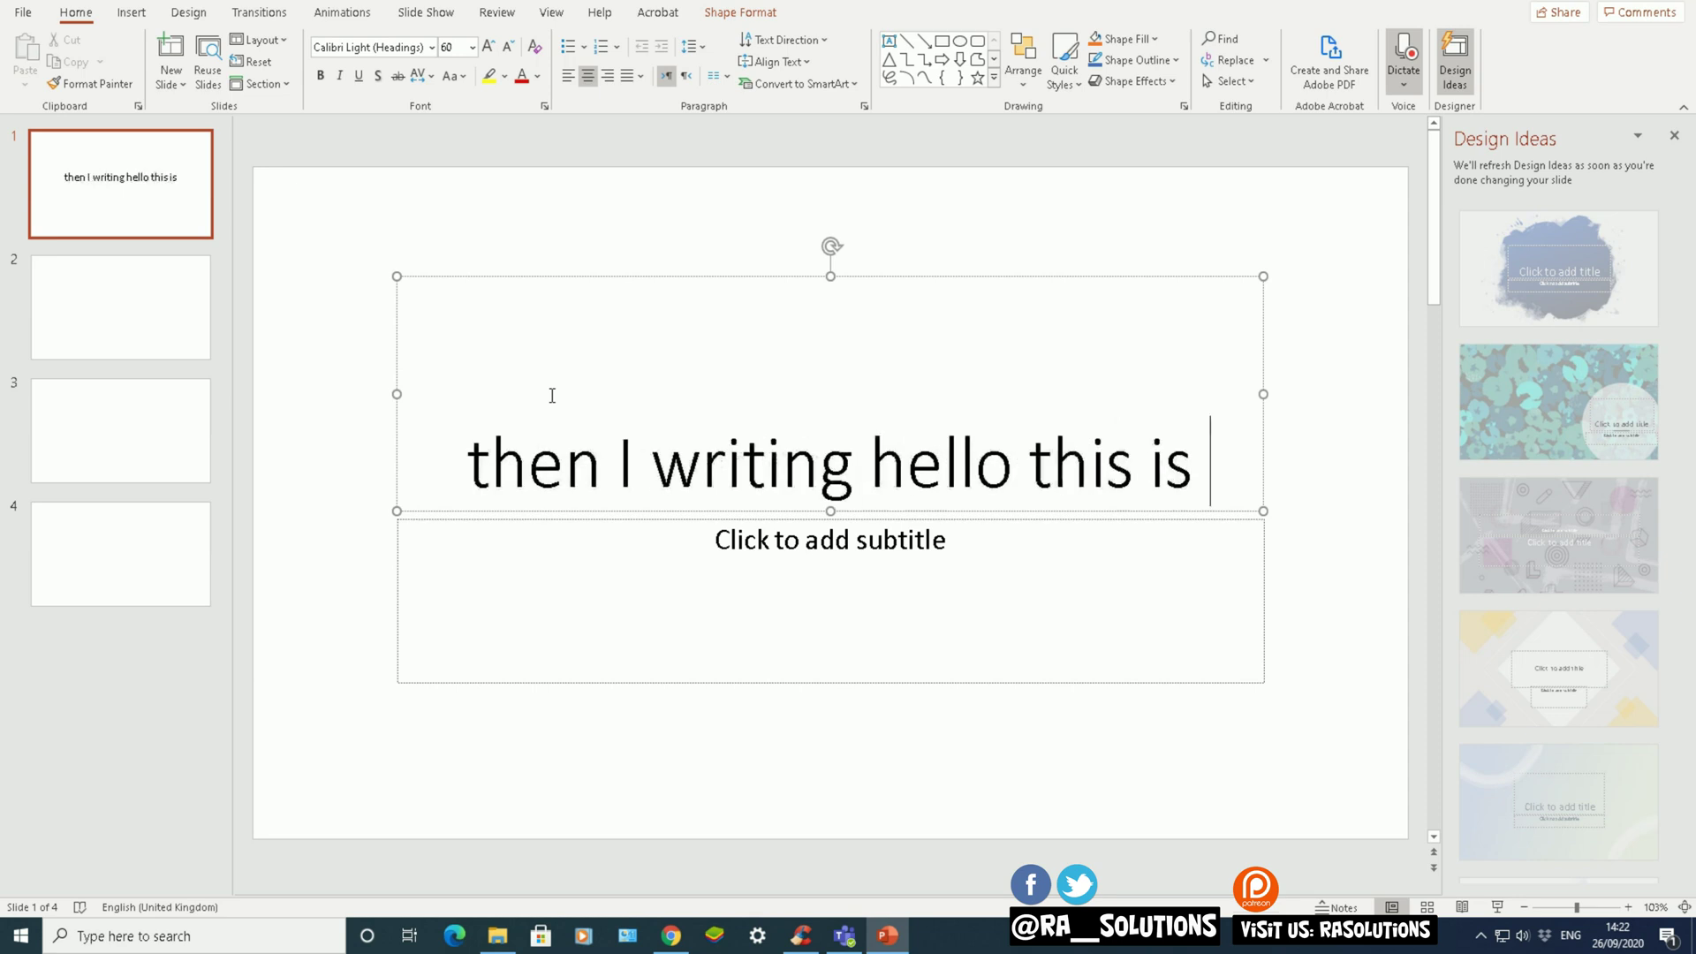
Dictate the subtitle 'by RA solutions' on slide 1, then turn dictation off
left_click(777, 570)
type("by RA solutions")
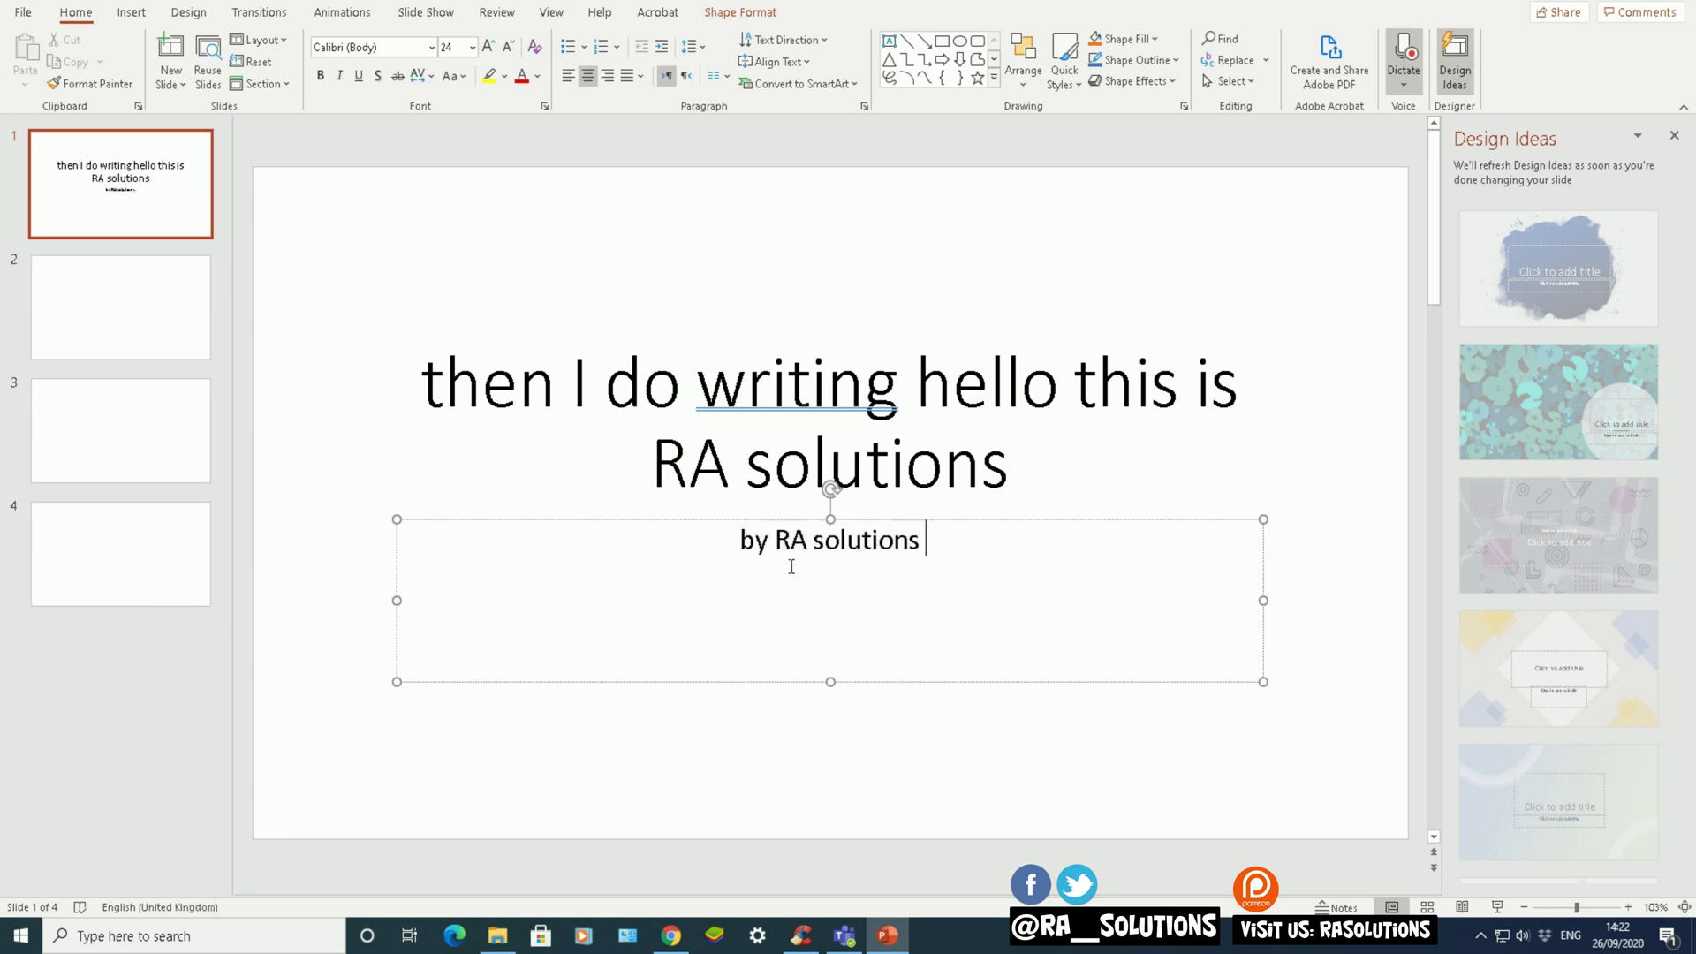
left_click(171, 305)
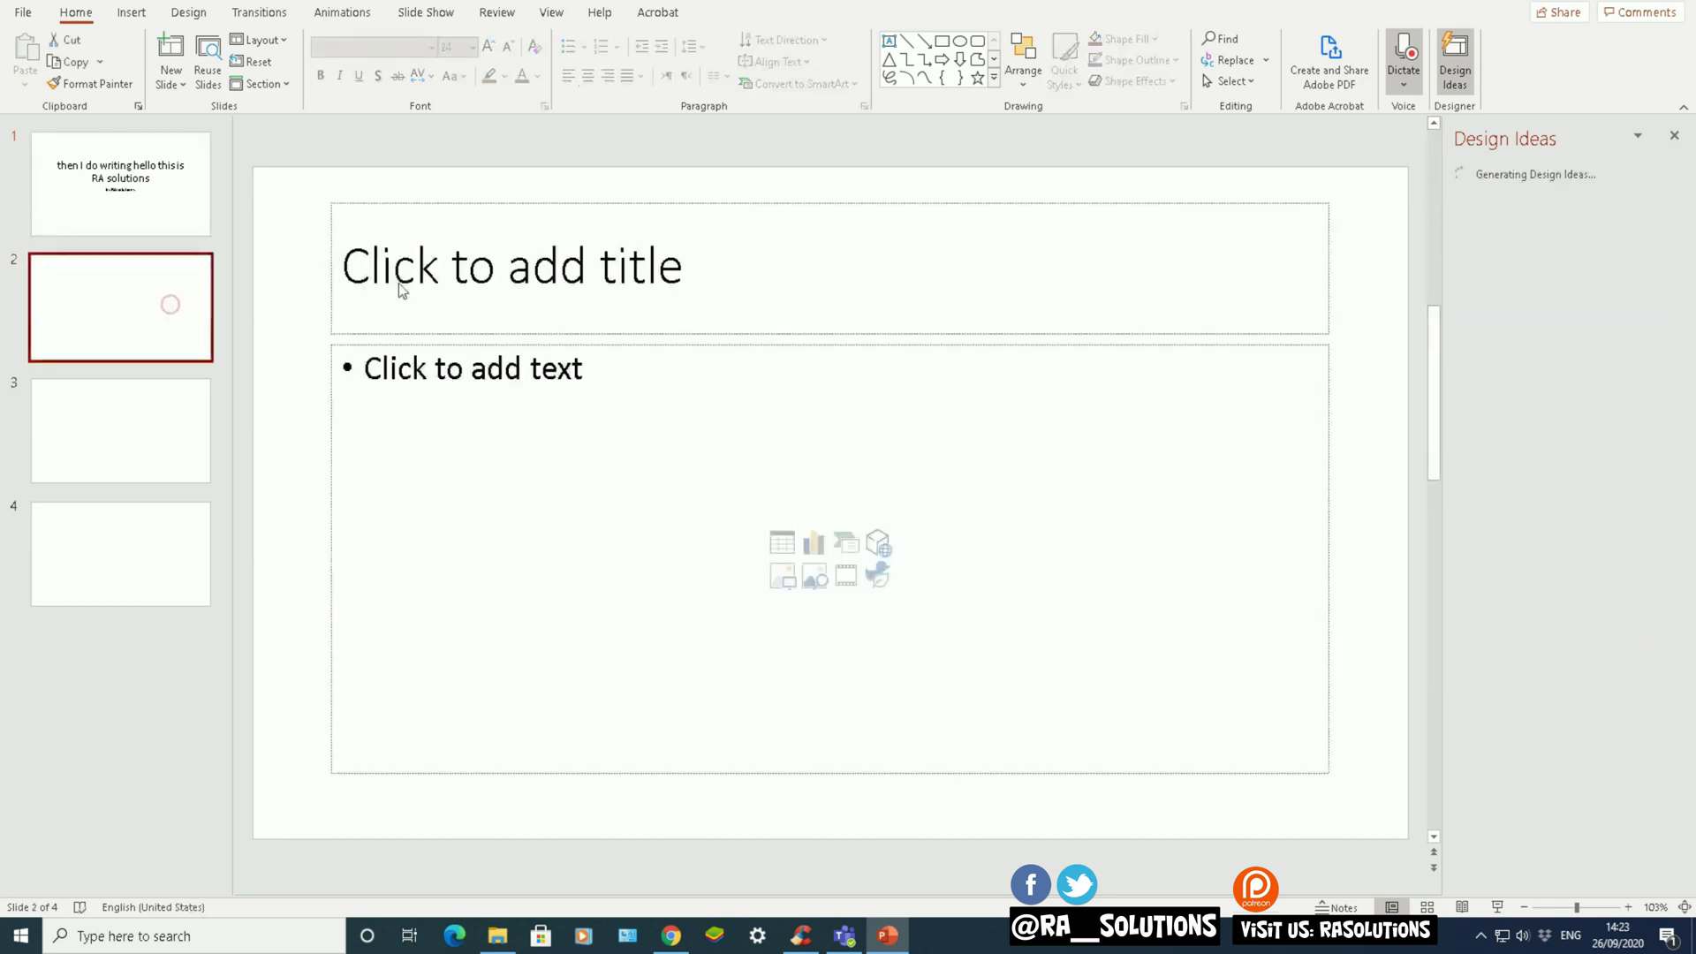
left_click(145, 211)
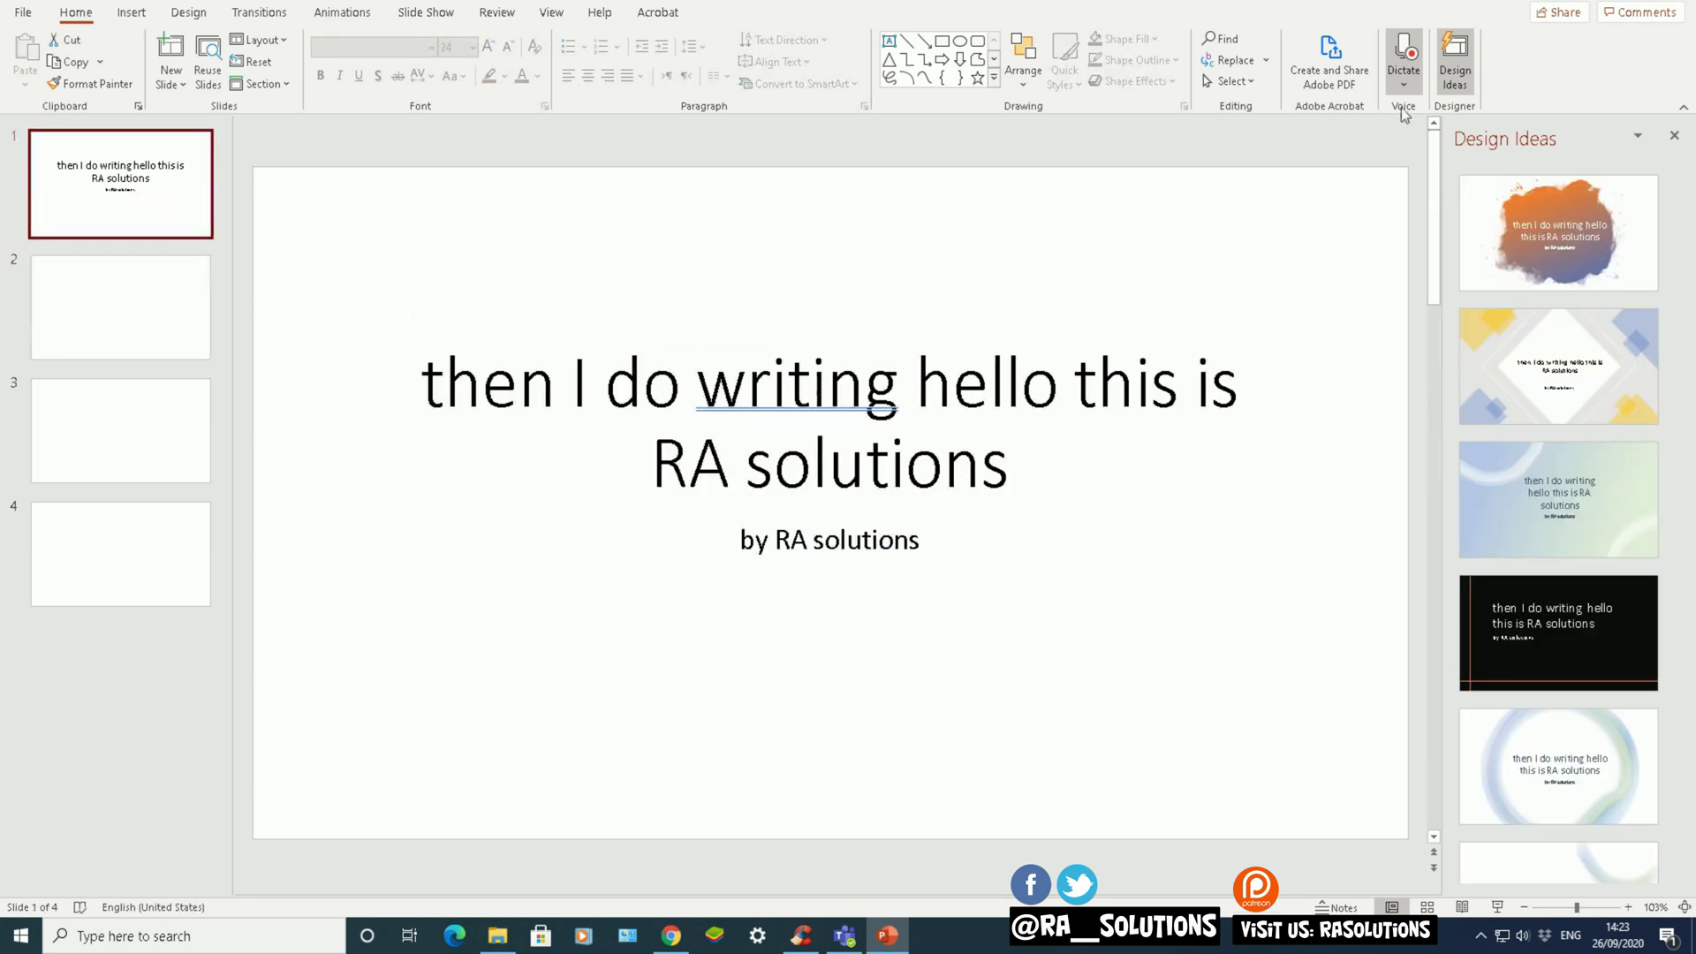
left_click(1409, 53)
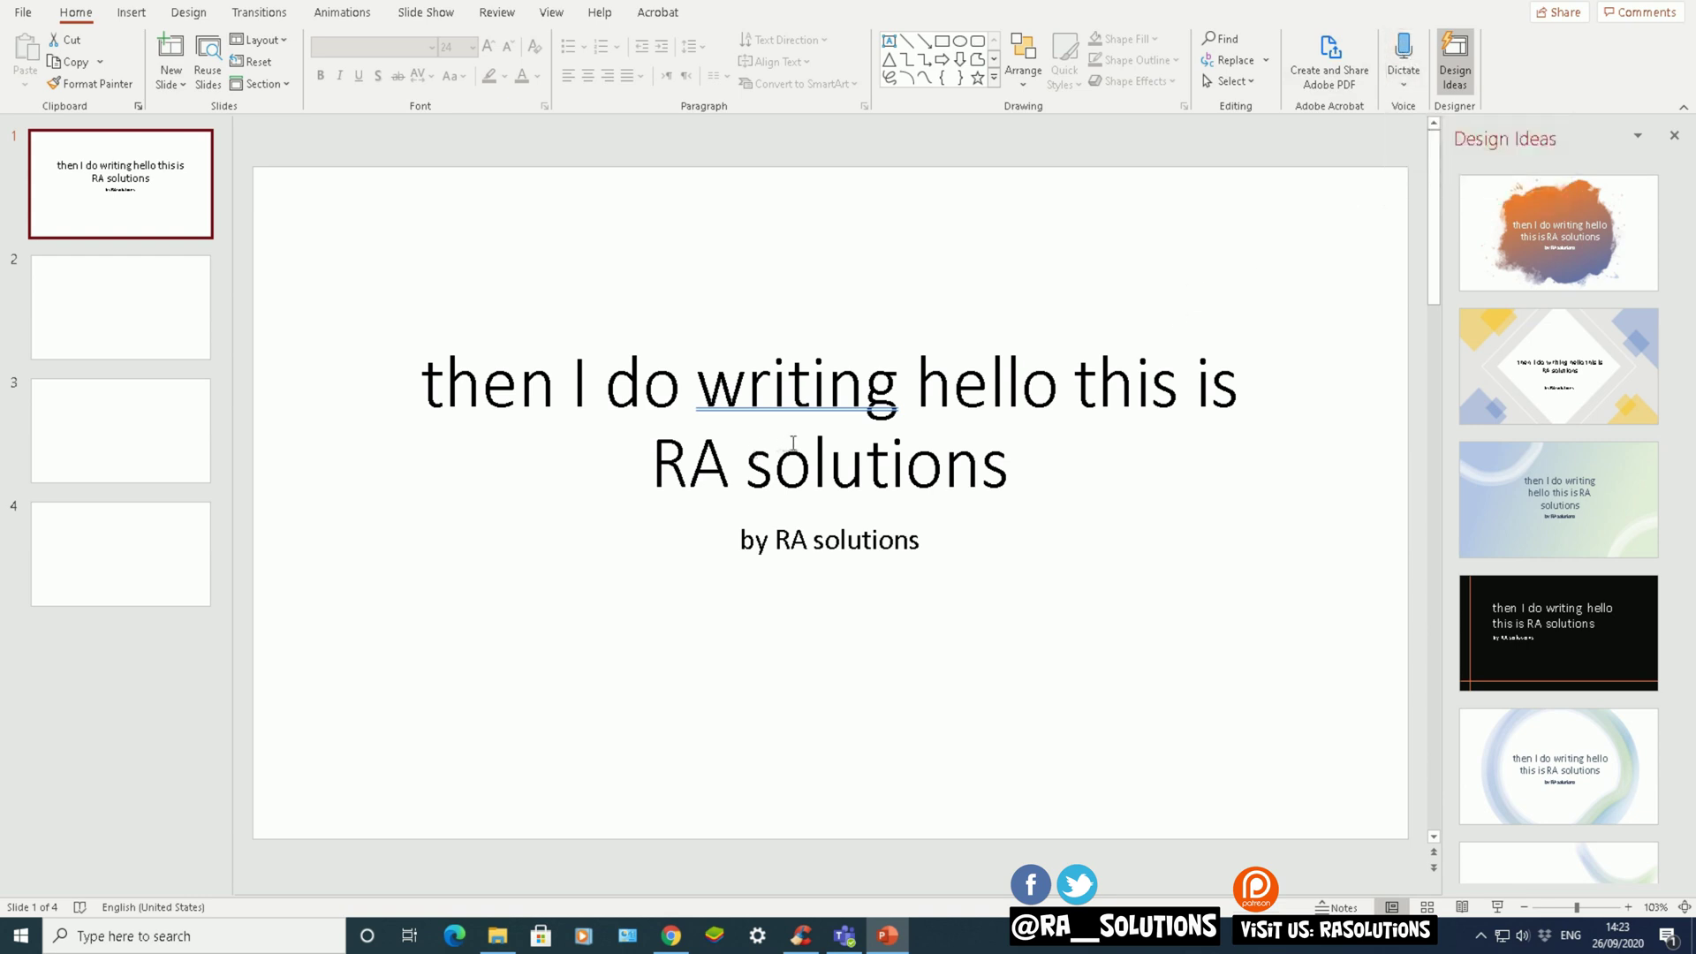
Delete 'then I do writing' from the slide 1 title, leaving 'hello this is RA solutions'
left_click(902, 397)
left_click_drag(900, 398, 377, 371)
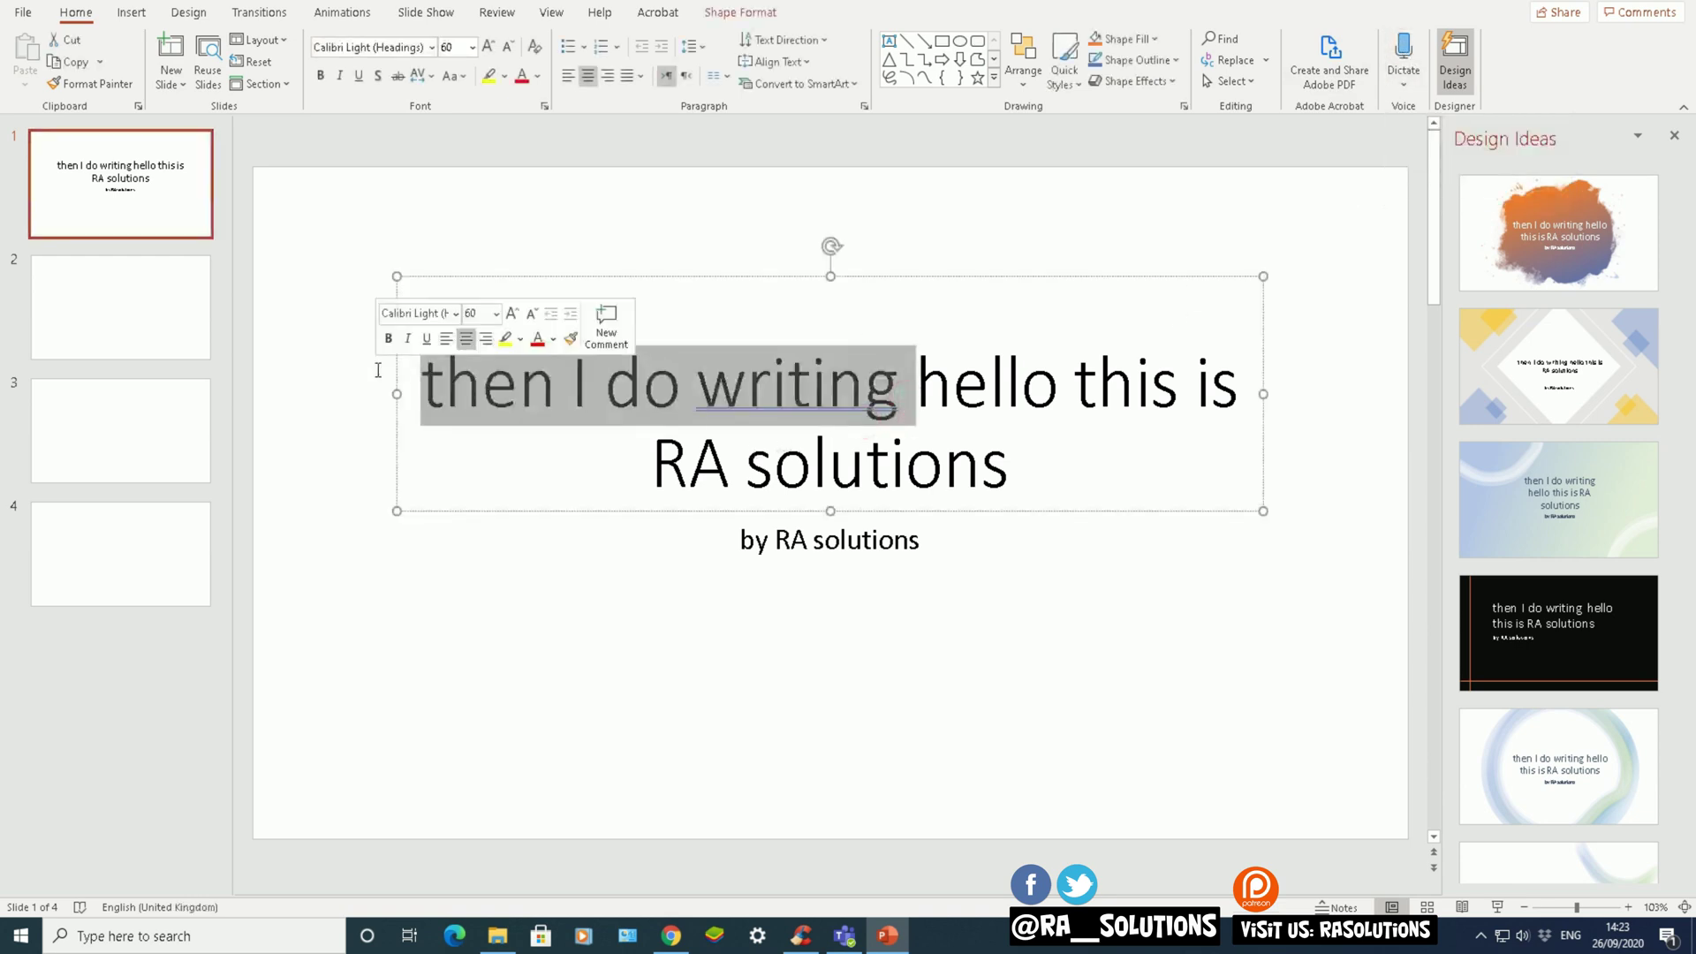
key("Delete")
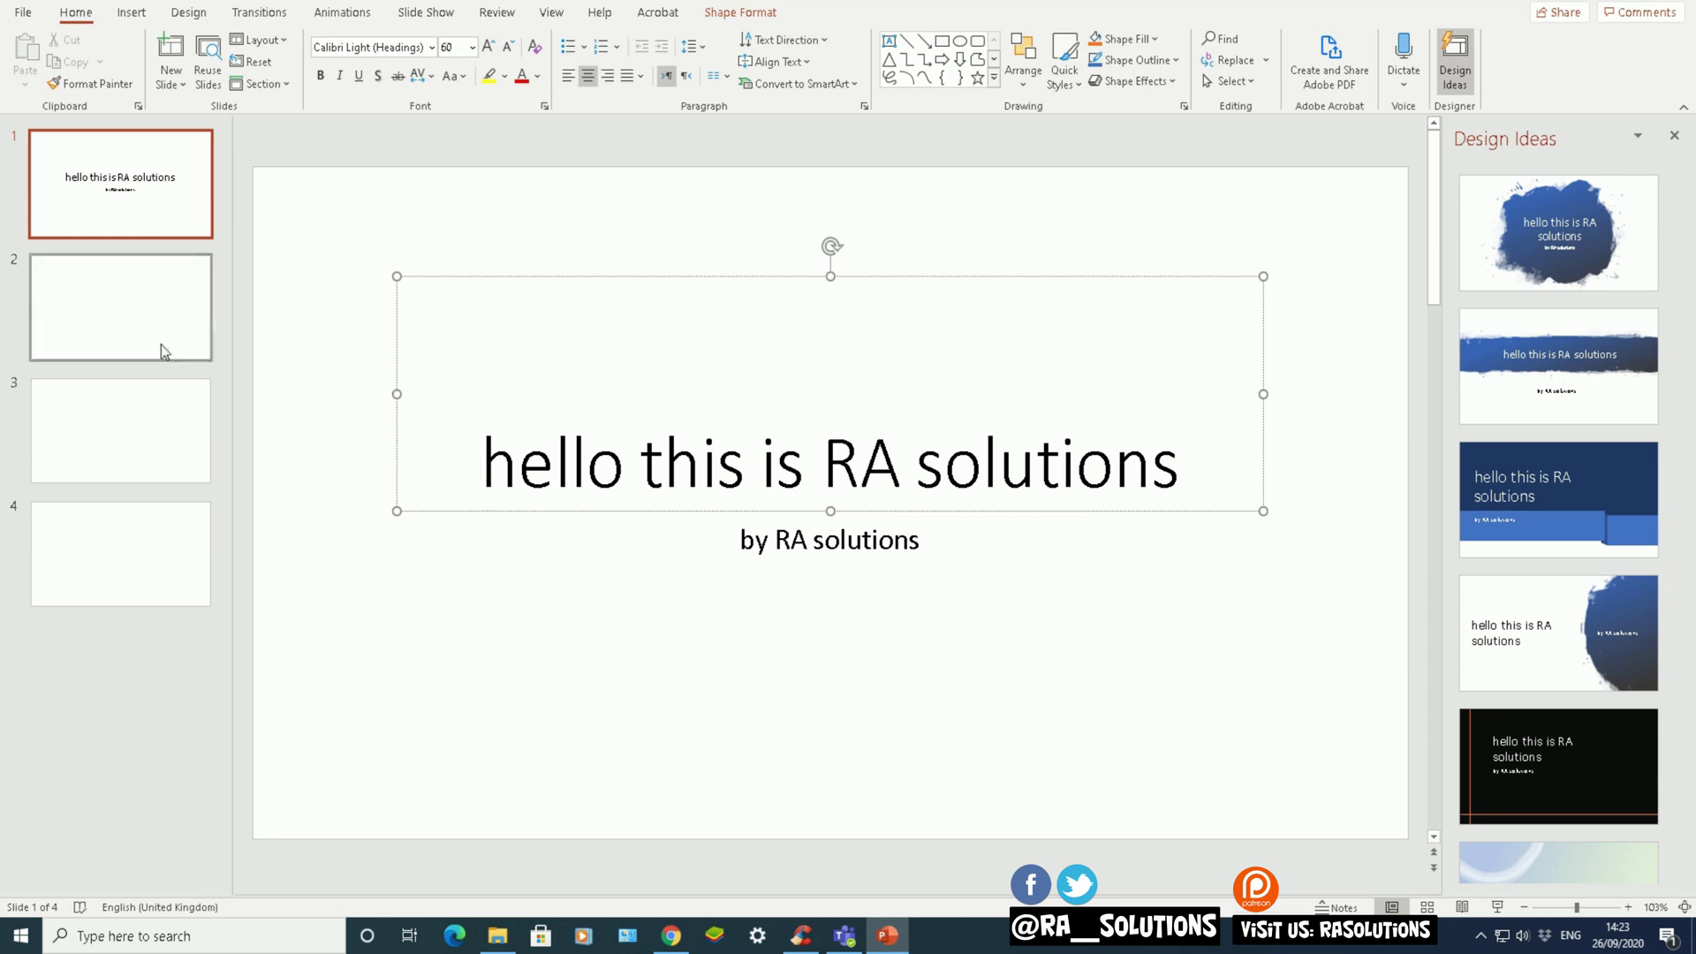
Dictate into slide 2's bullet placeholder and delete the misheard 'Ice enabled' text
left_click(154, 332)
left_click(419, 370)
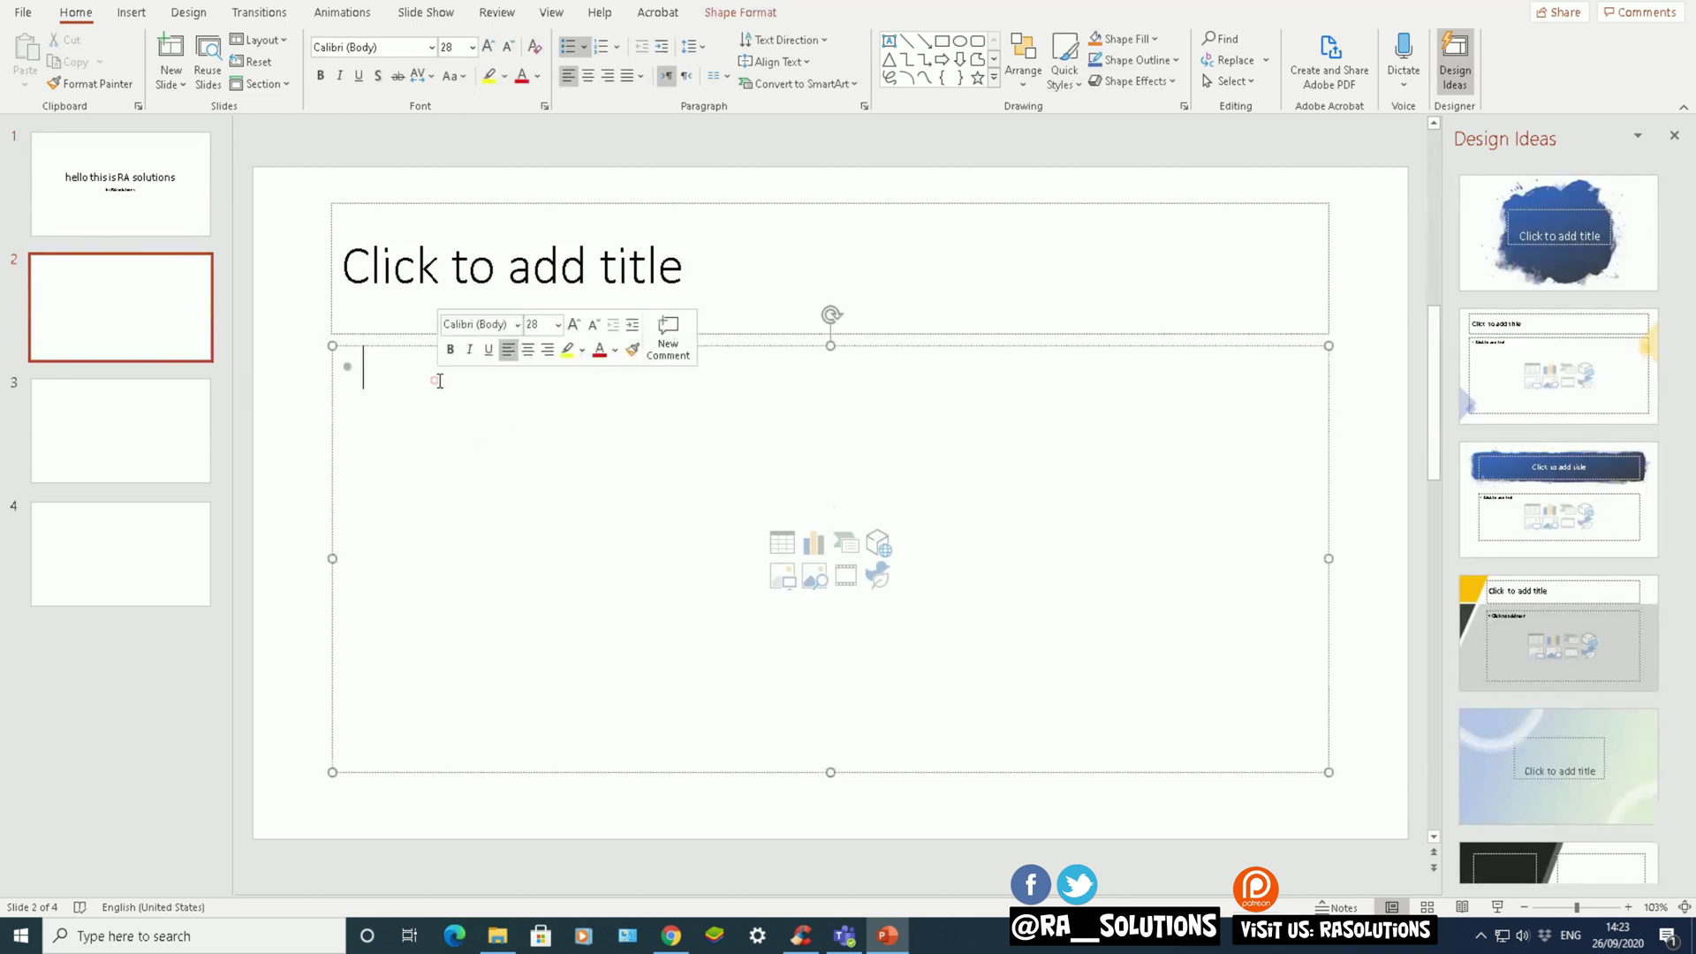
left_click(407, 370)
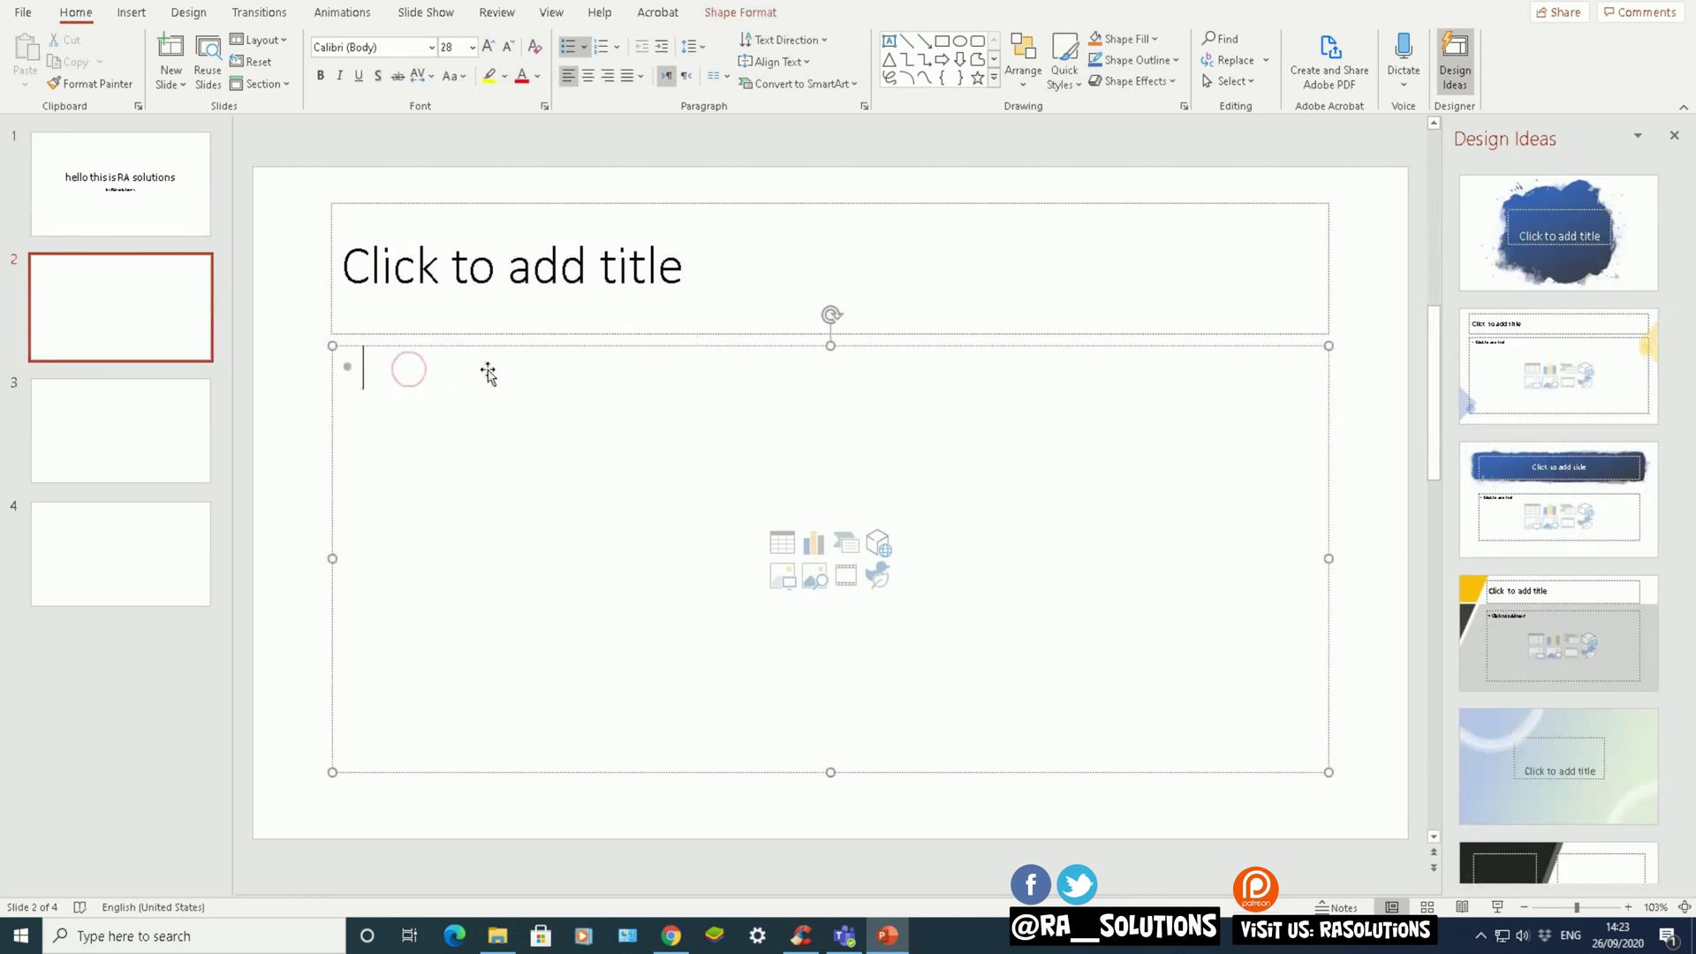
left_click(1407, 59)
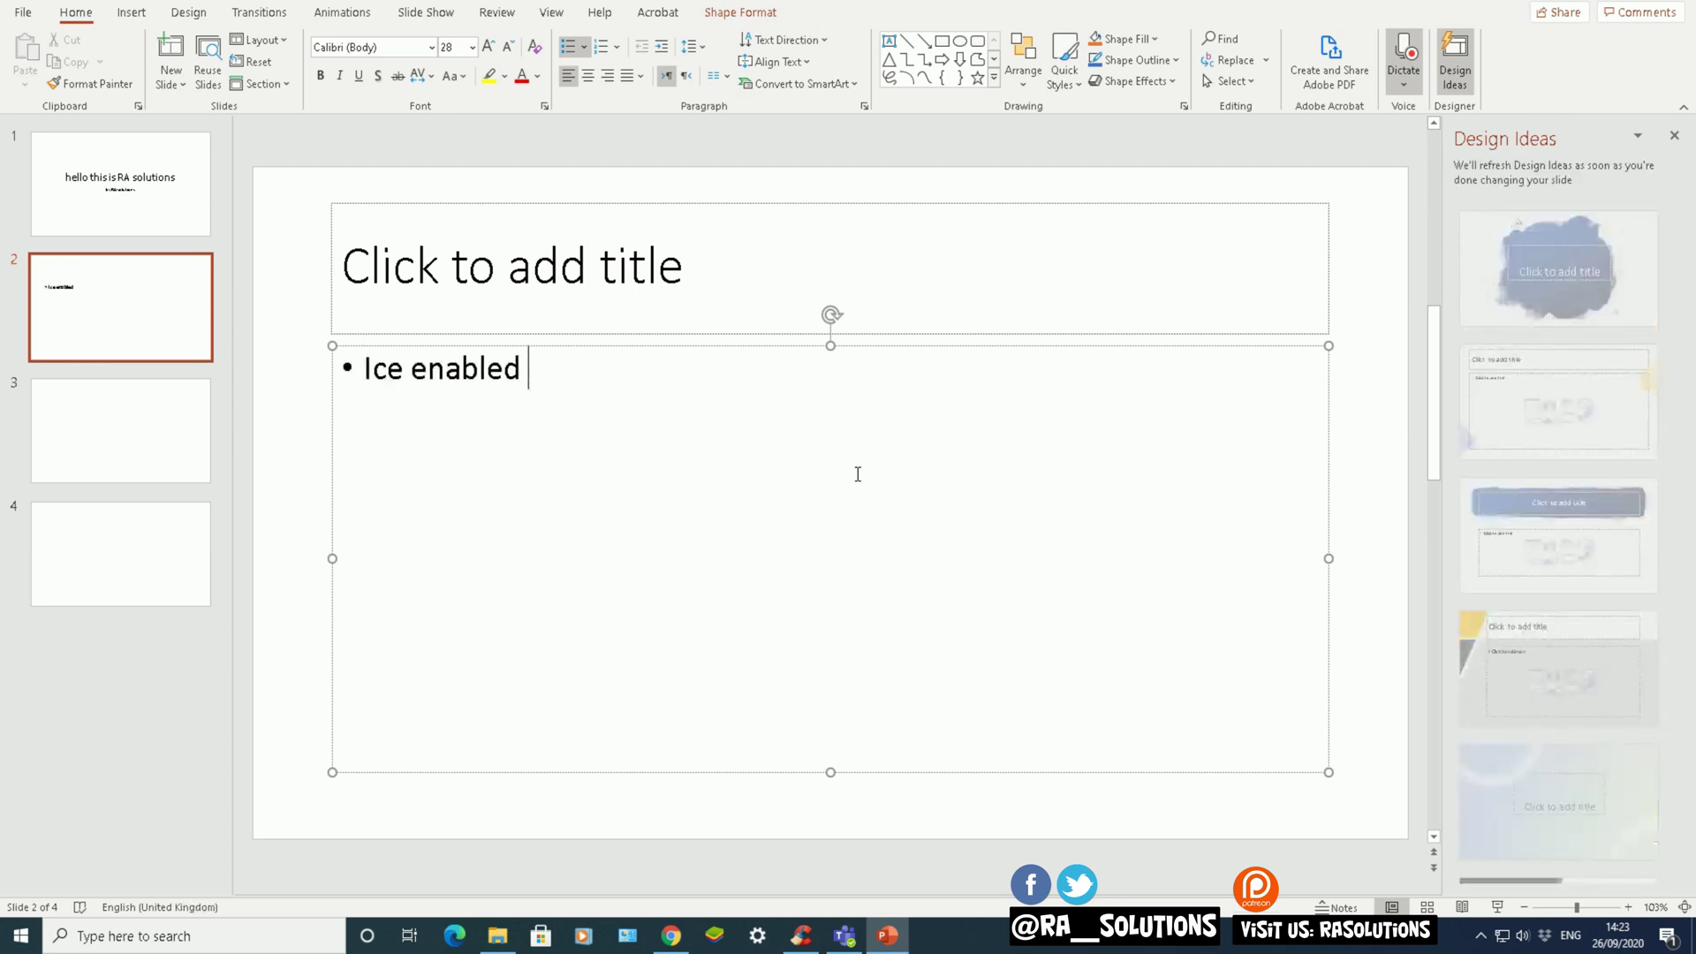
left_click_drag(540, 368, 369, 368)
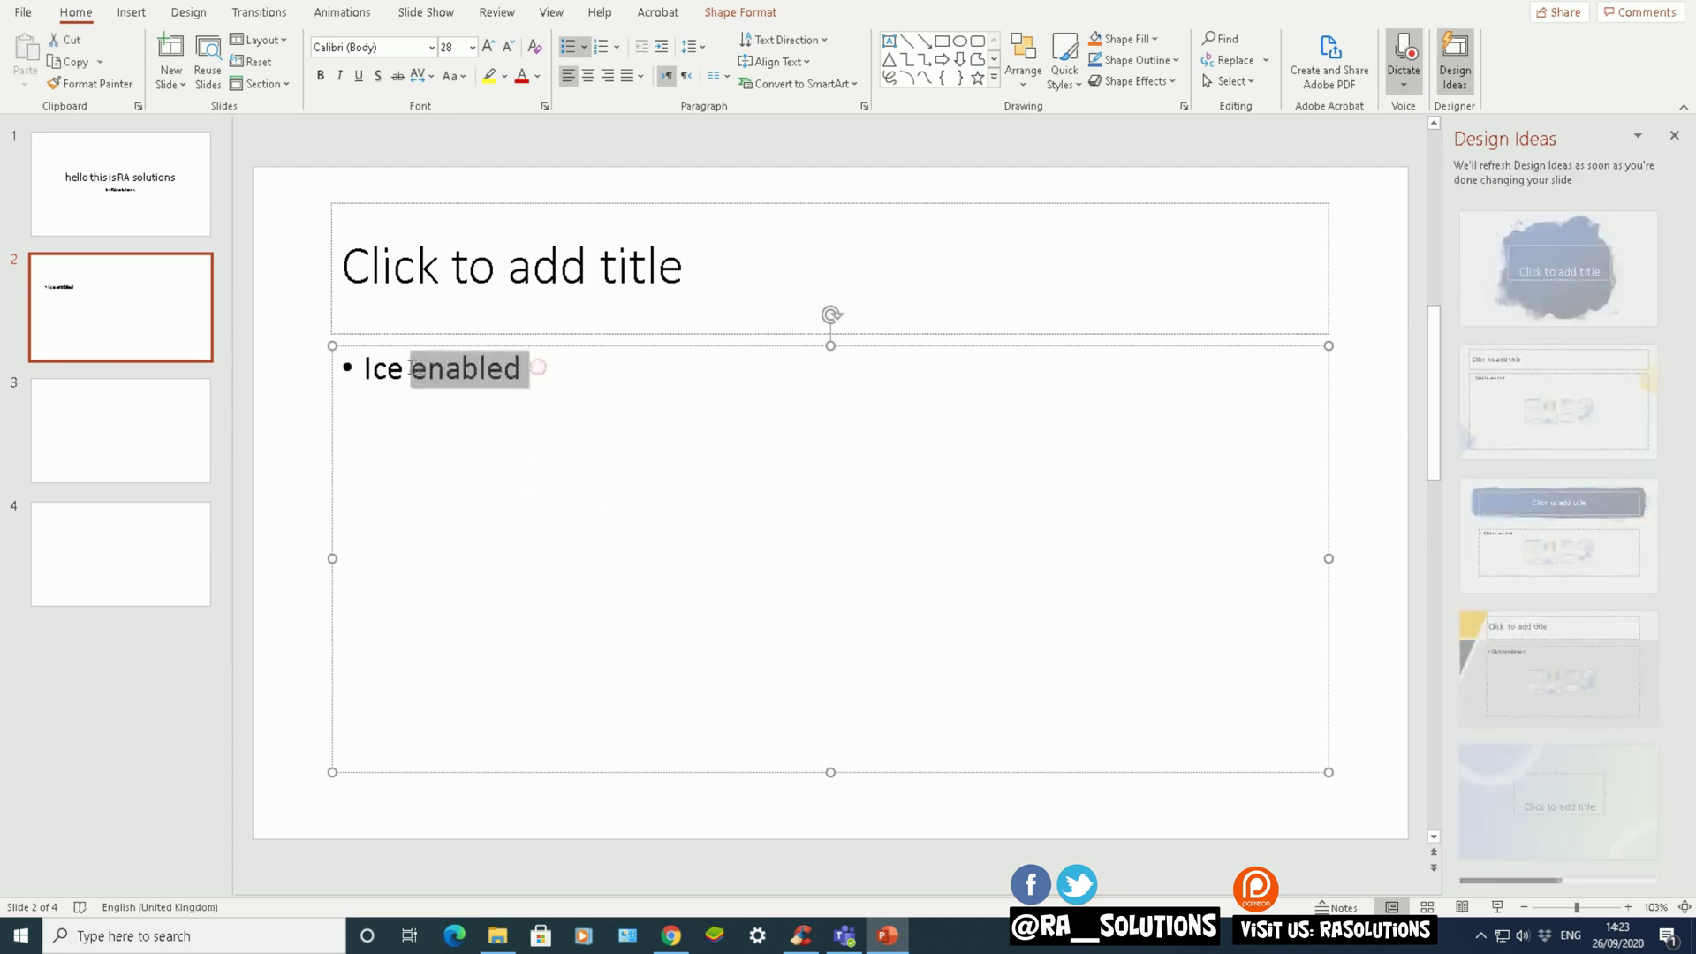
key("BackSpace")
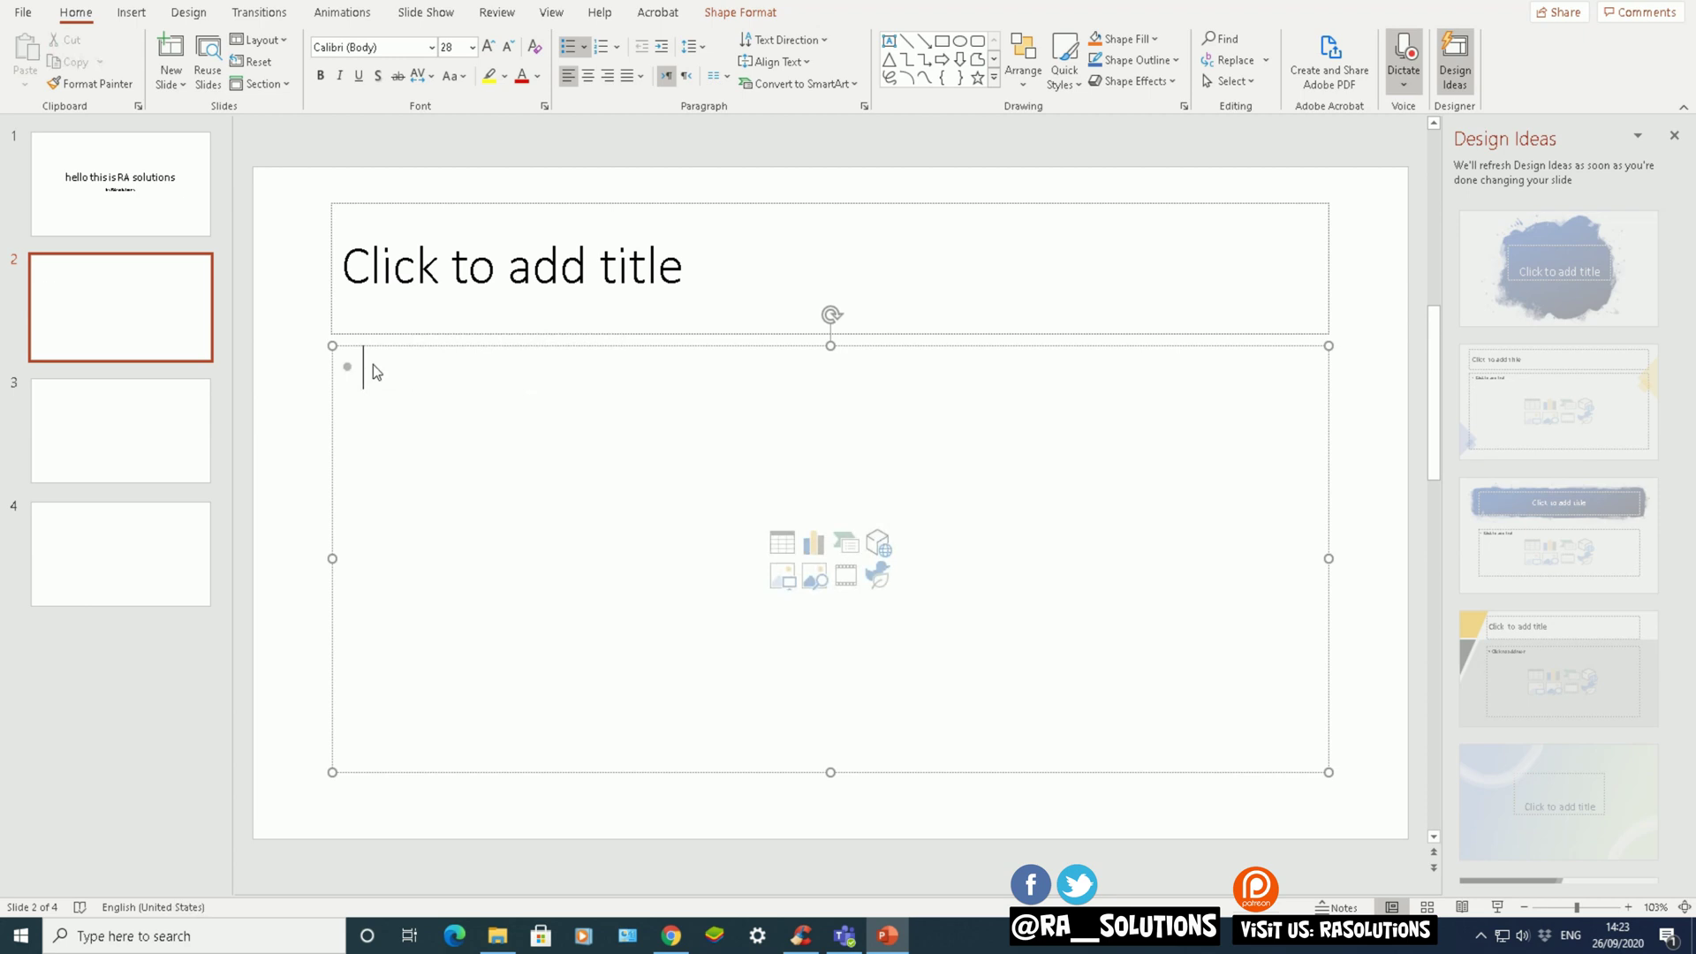